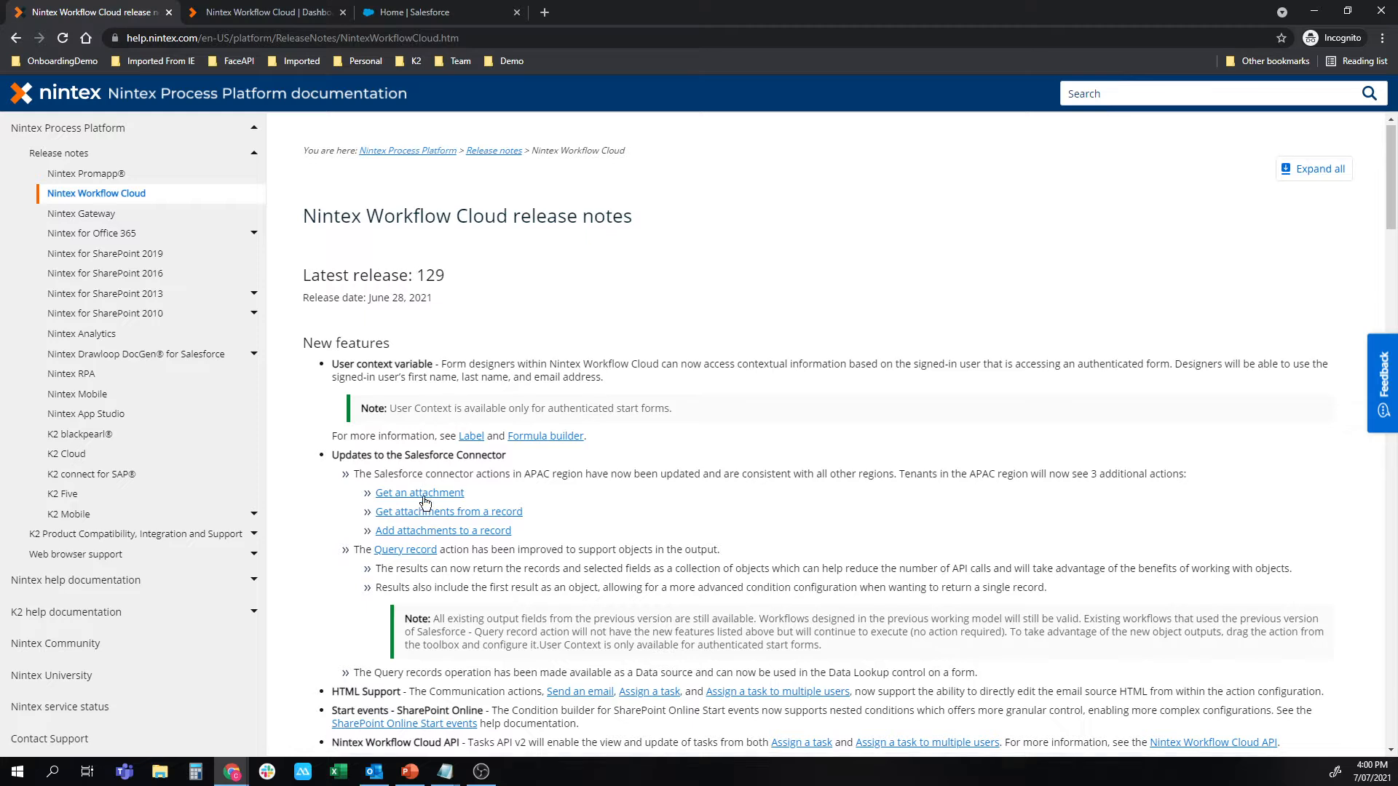
Highlight the release note about Query records as a data source, close the release notes, and view the Salesforce home page.
drag(354, 605, 853, 621)
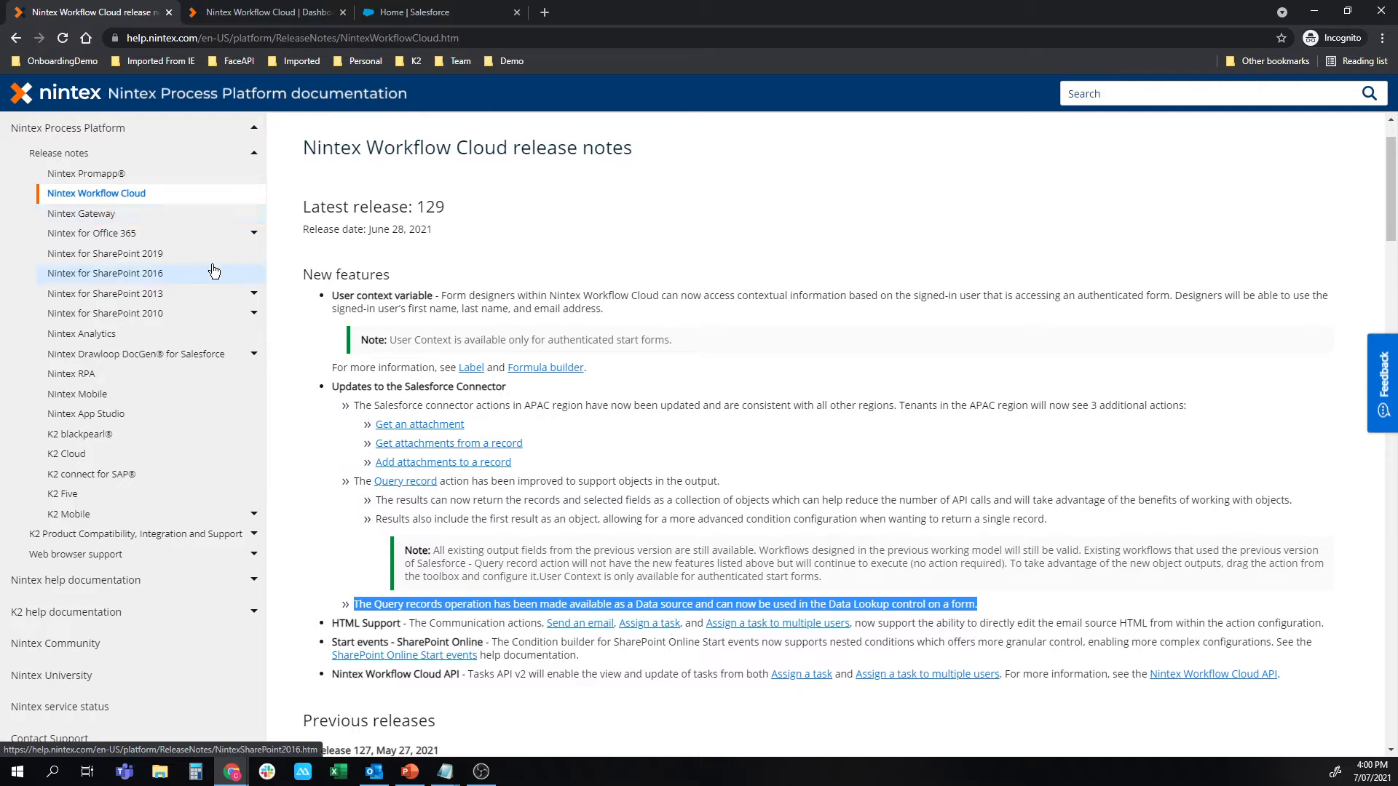
click(168, 13)
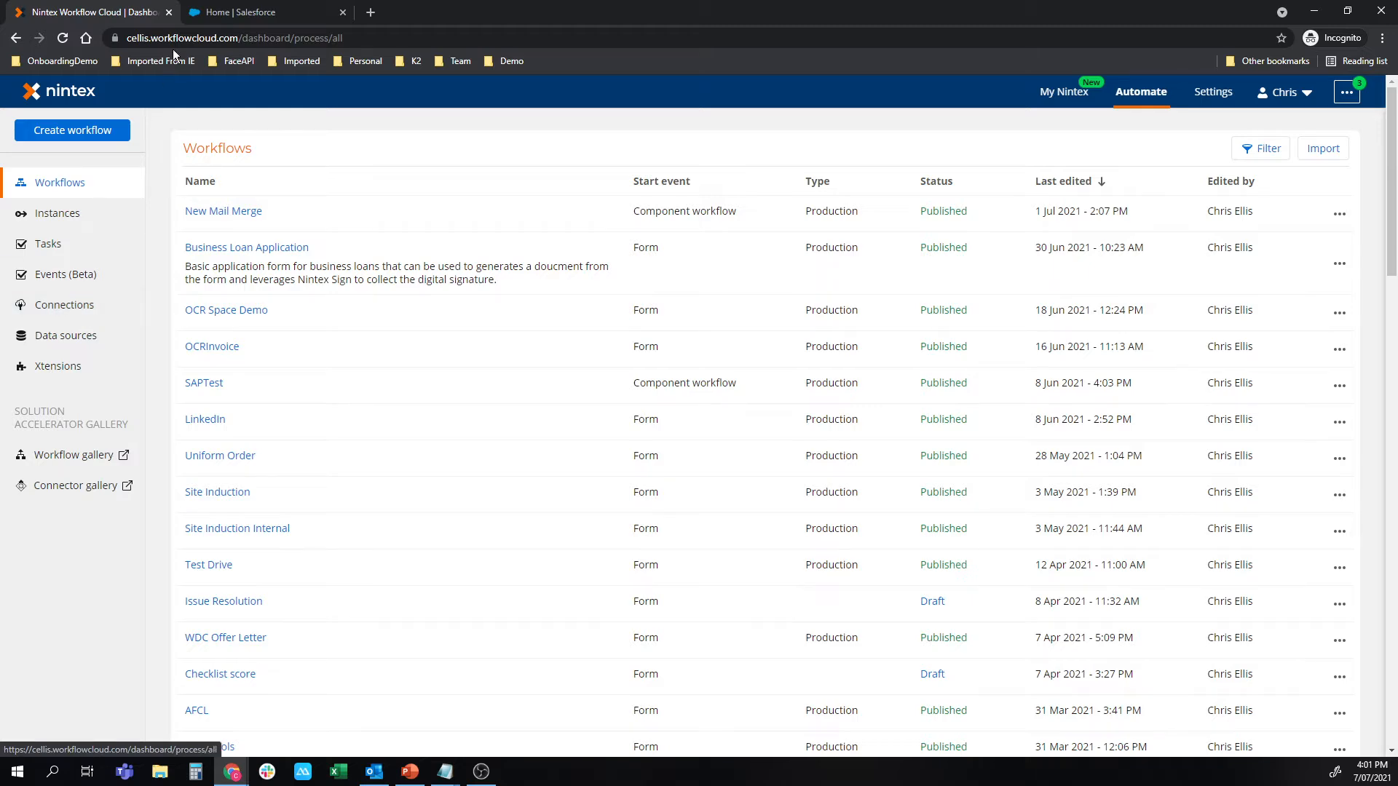
click(234, 12)
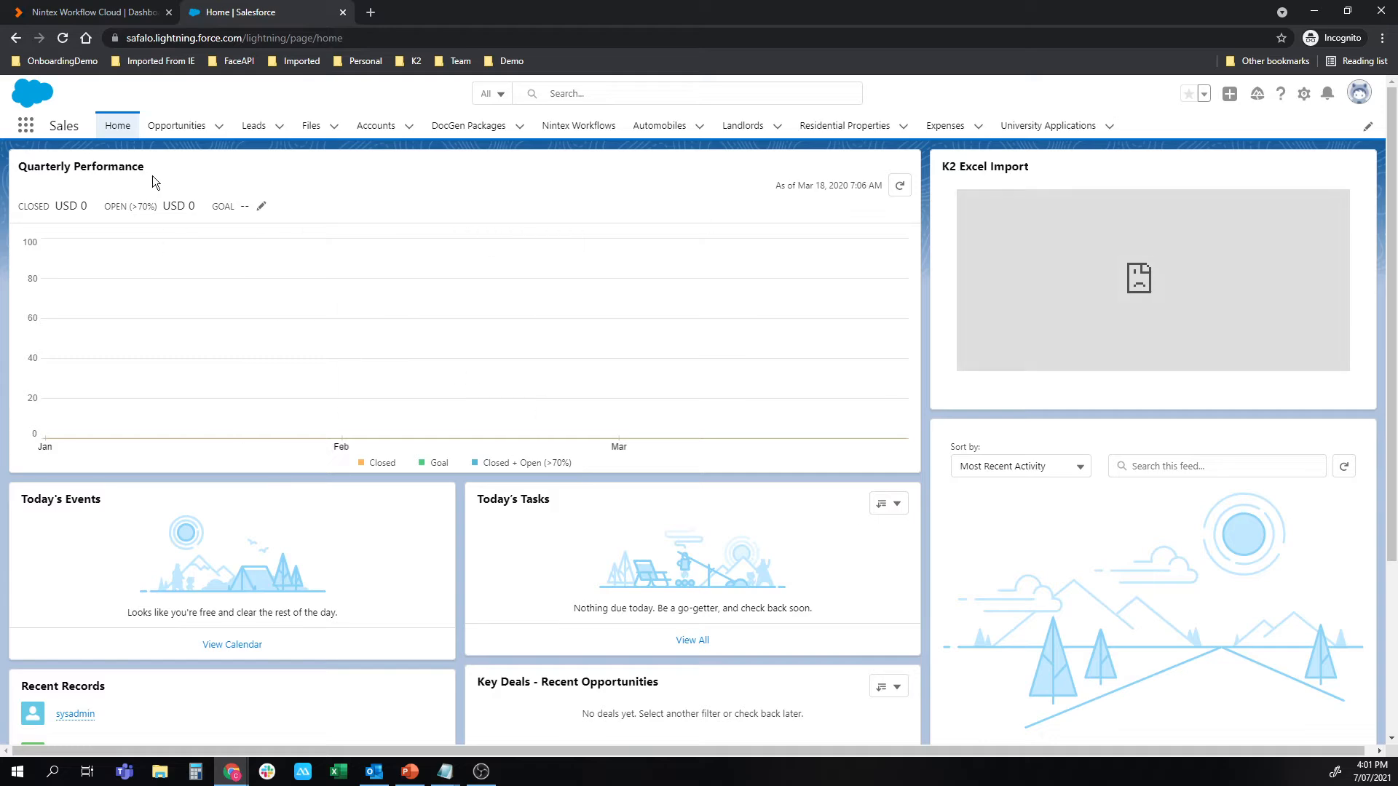
click(73, 12)
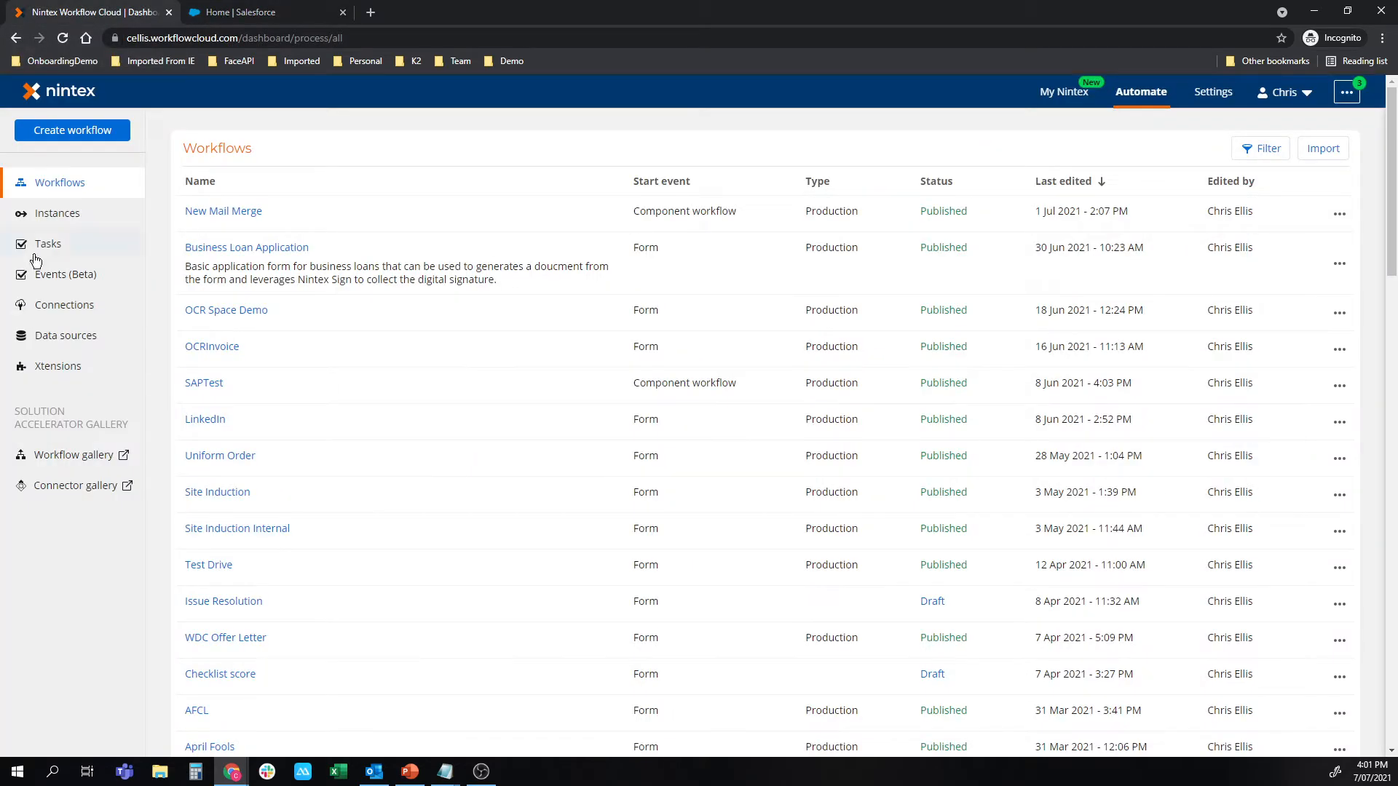
Start a new connection in Nintex Workflow Cloud using the Salesforce connector.
click(37, 305)
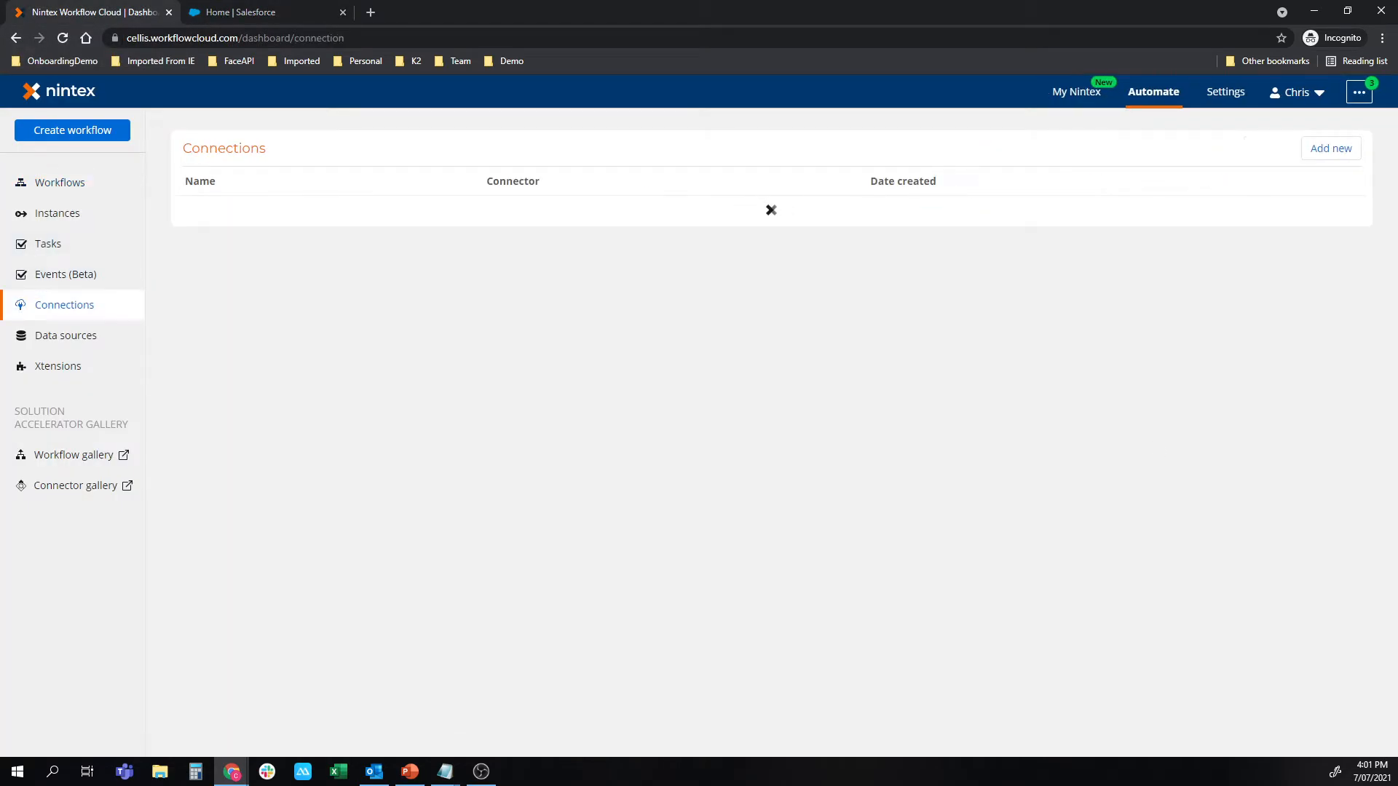
key(alt+Tab)
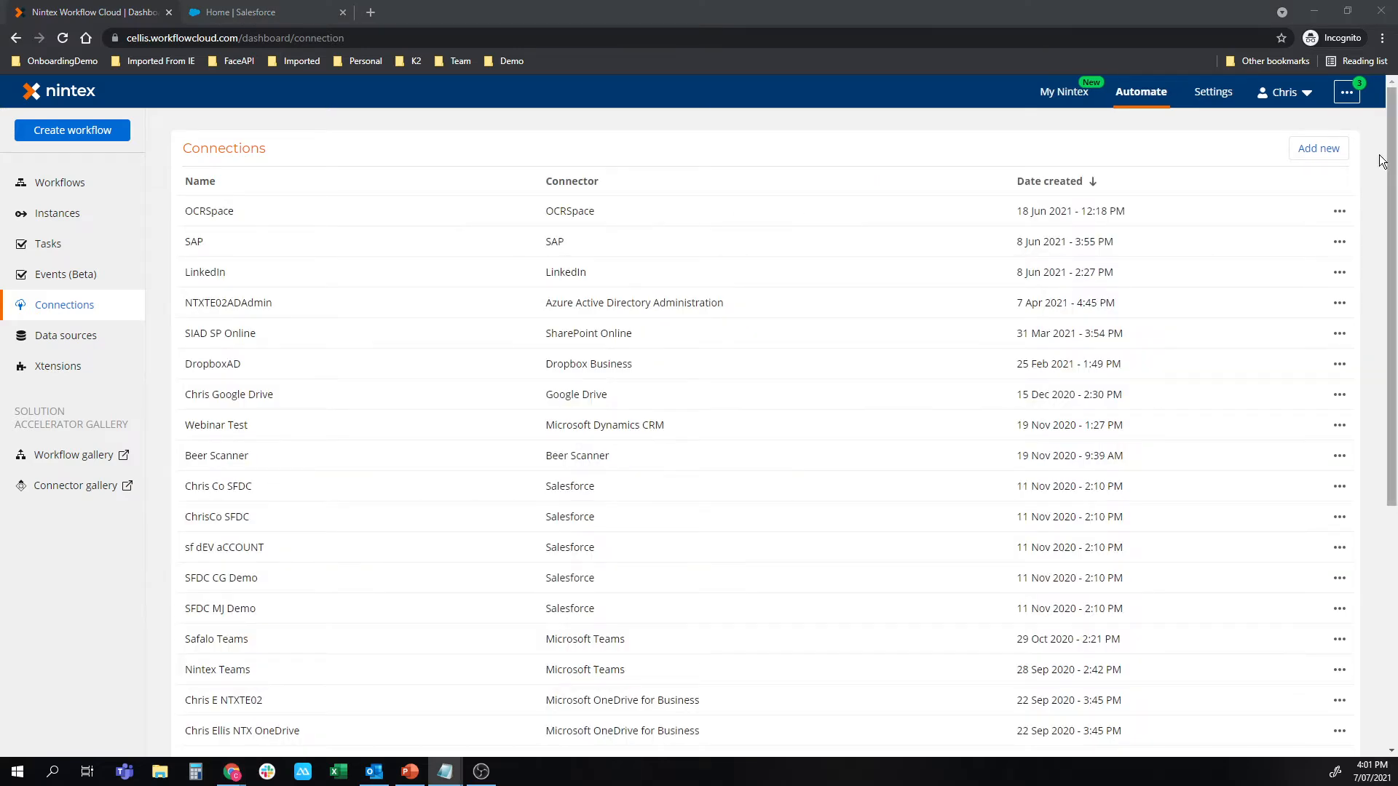
click(1317, 155)
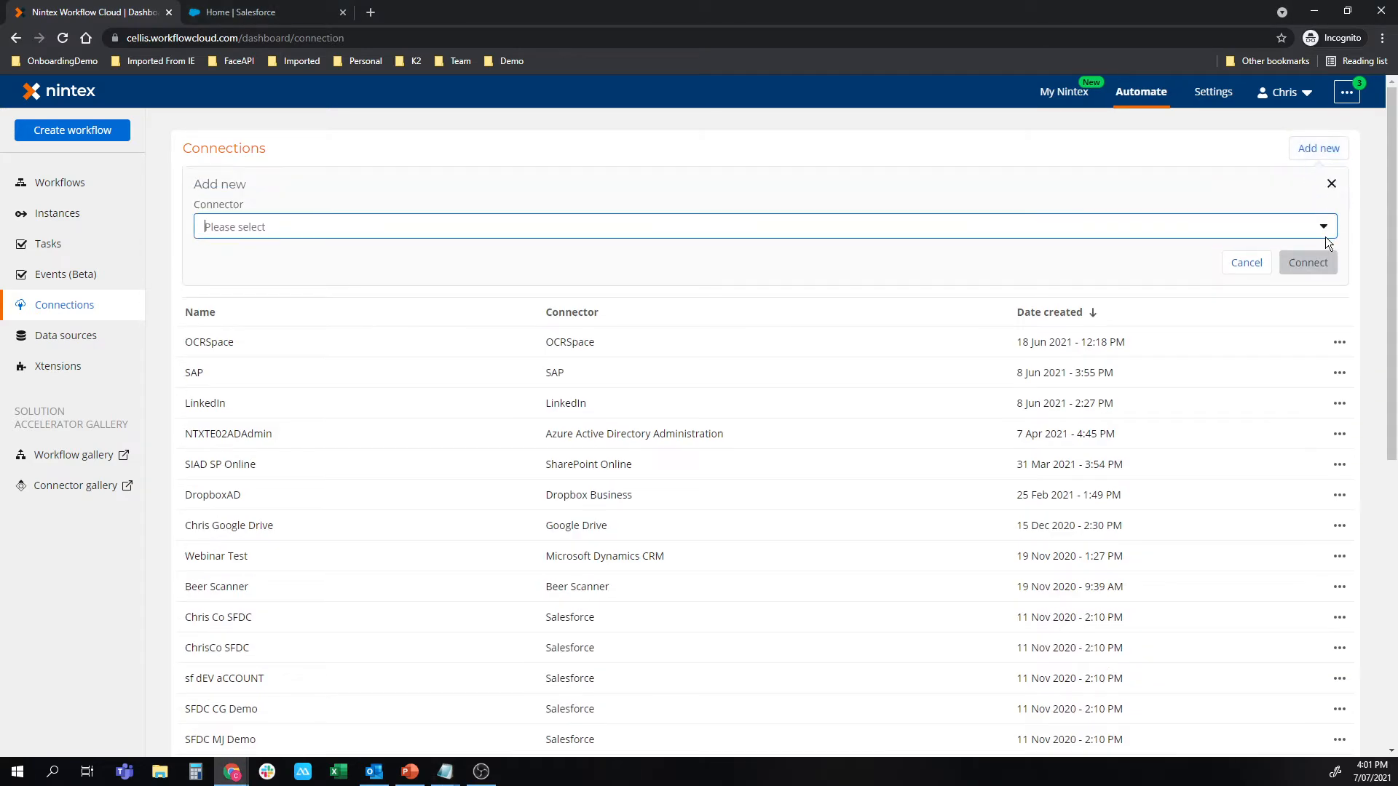
click(1238, 231)
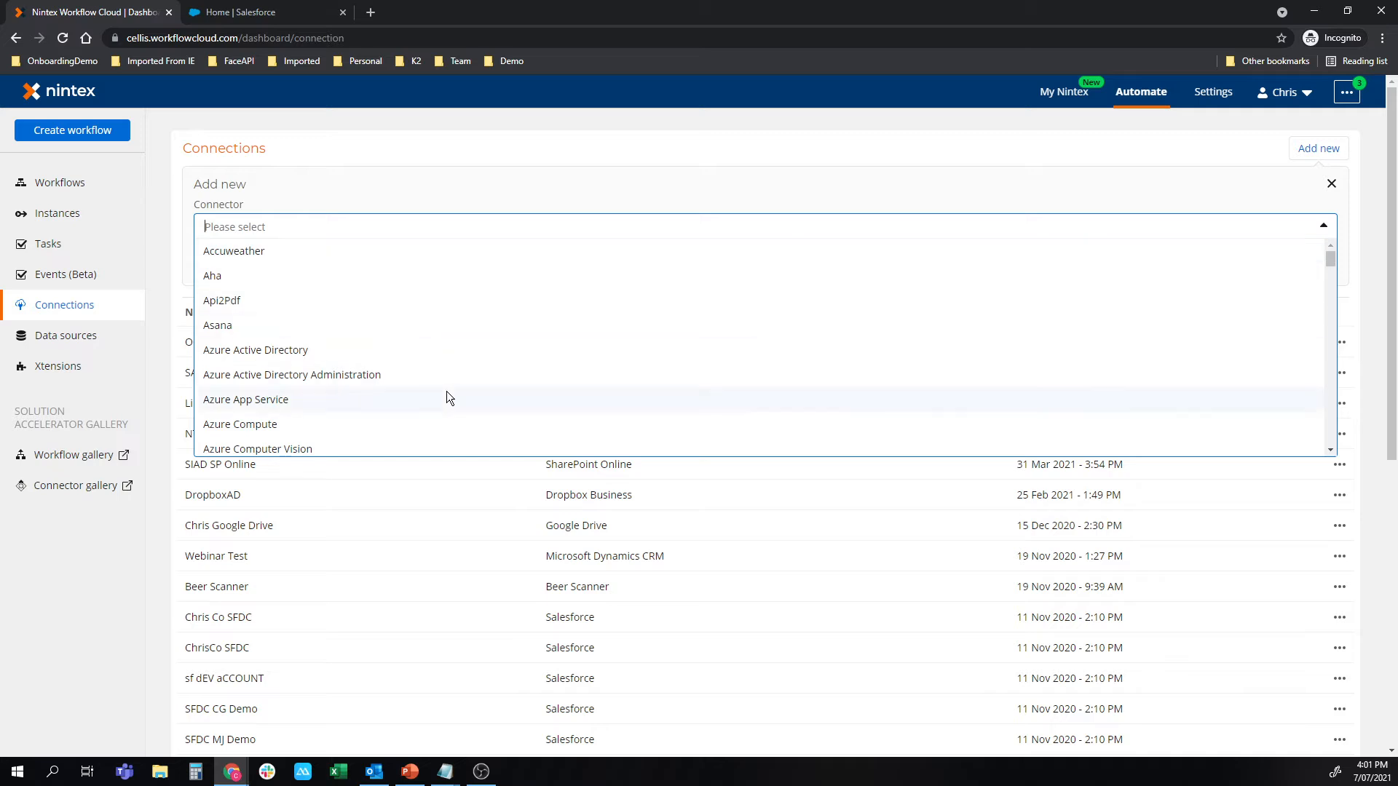
text(sales)
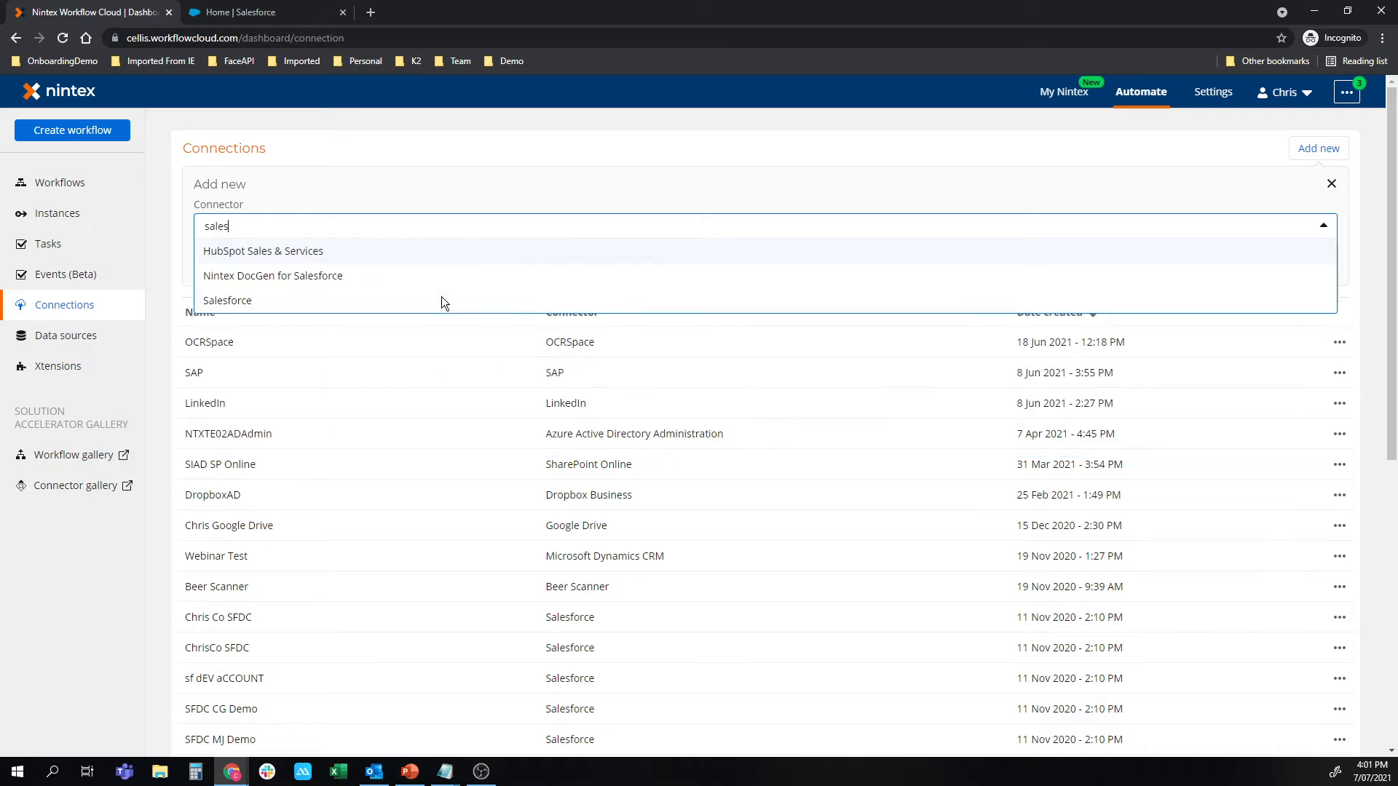
click(355, 292)
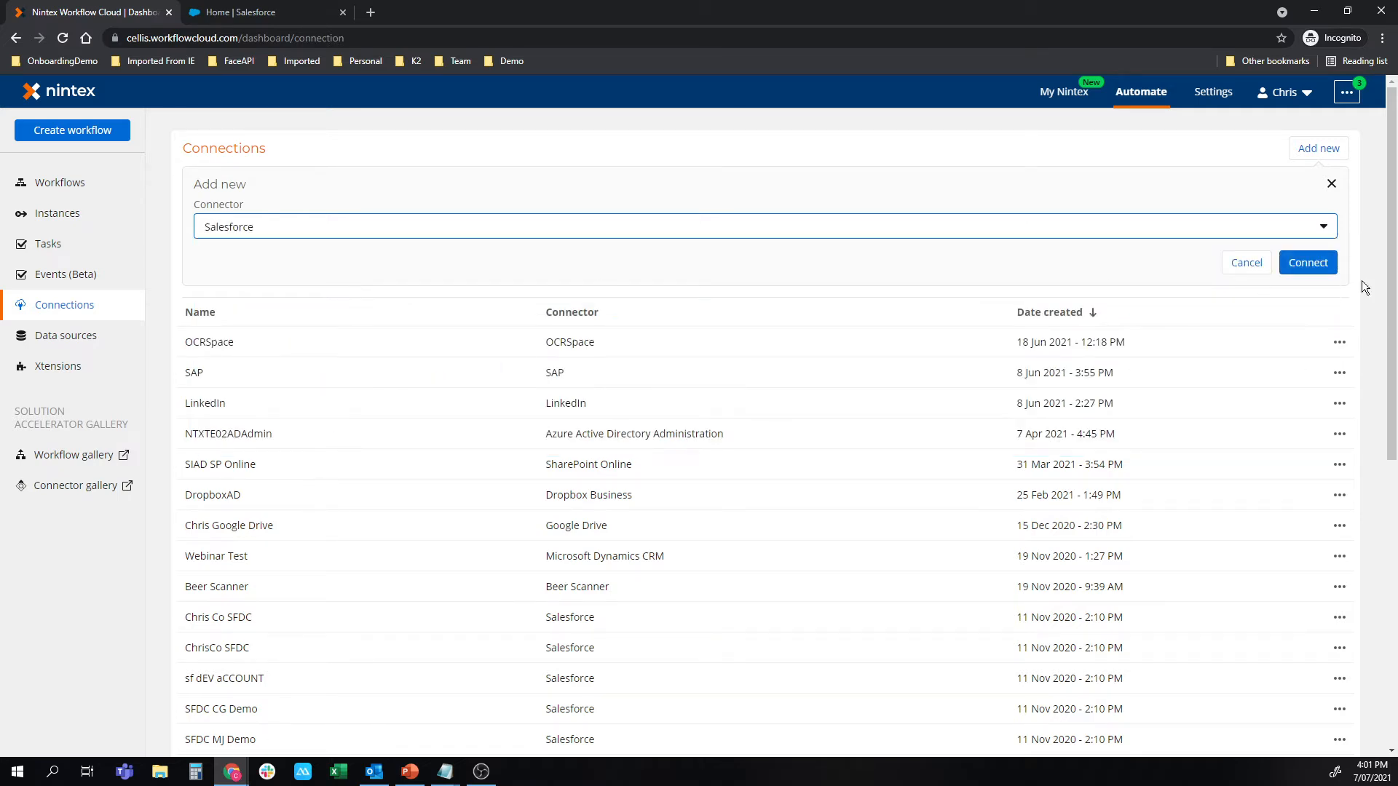
click(1283, 261)
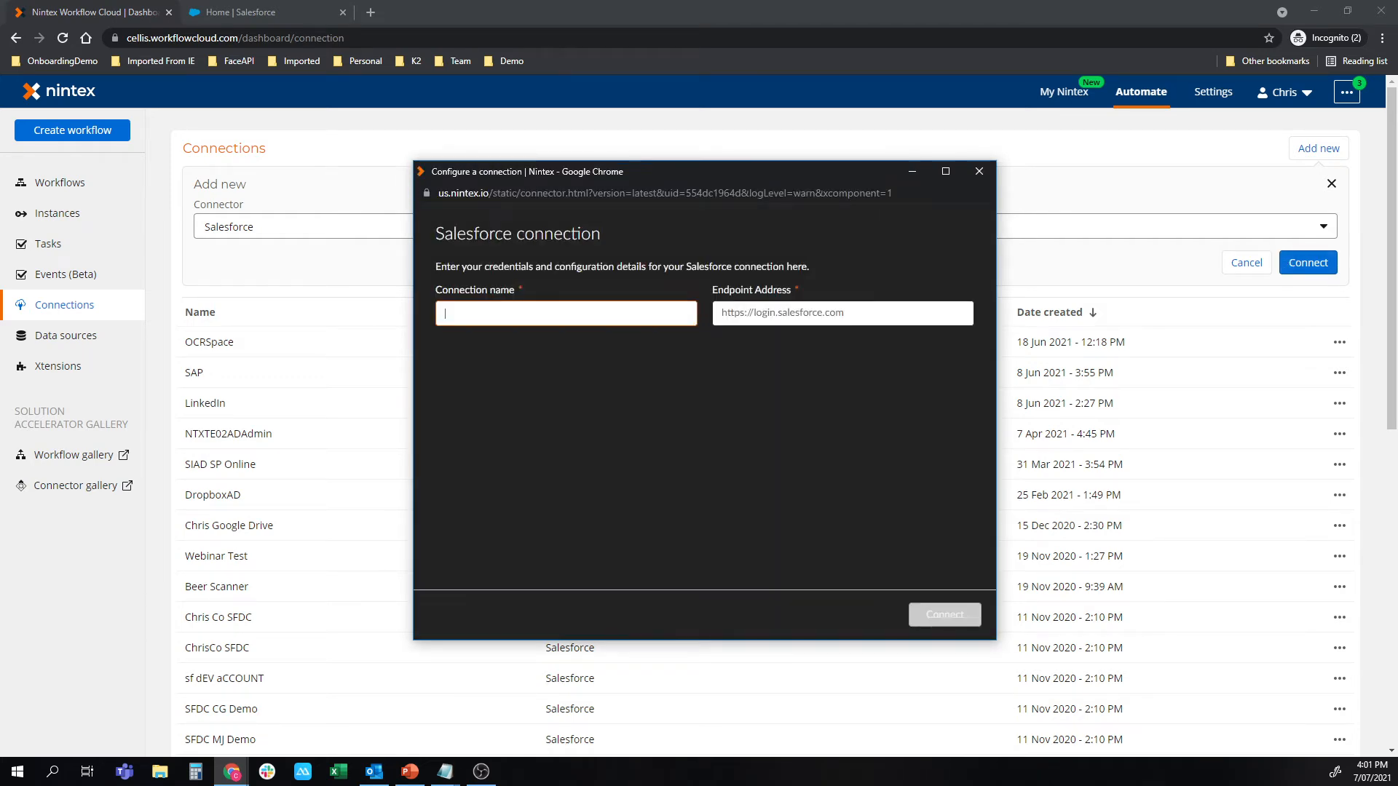
key(alt+Tab)
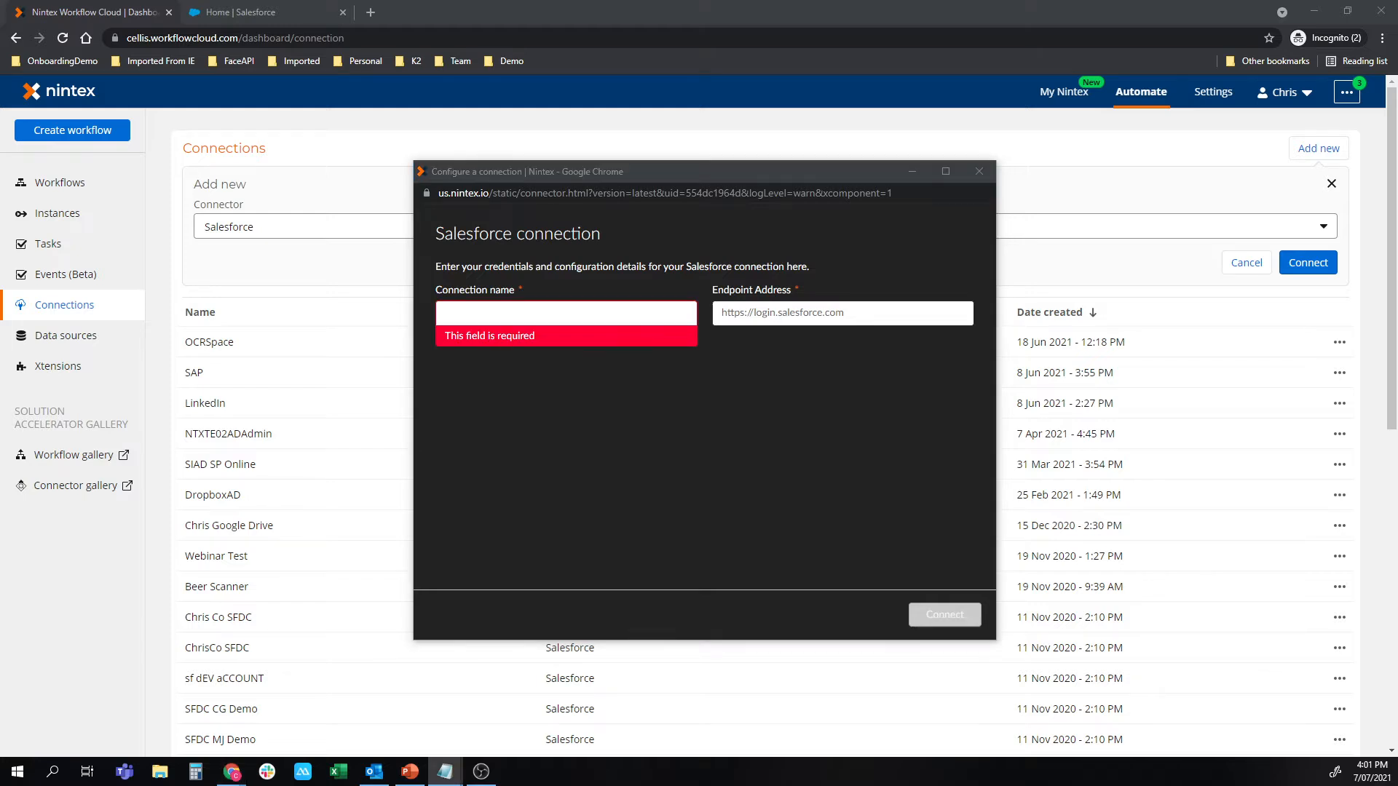
click(540, 316)
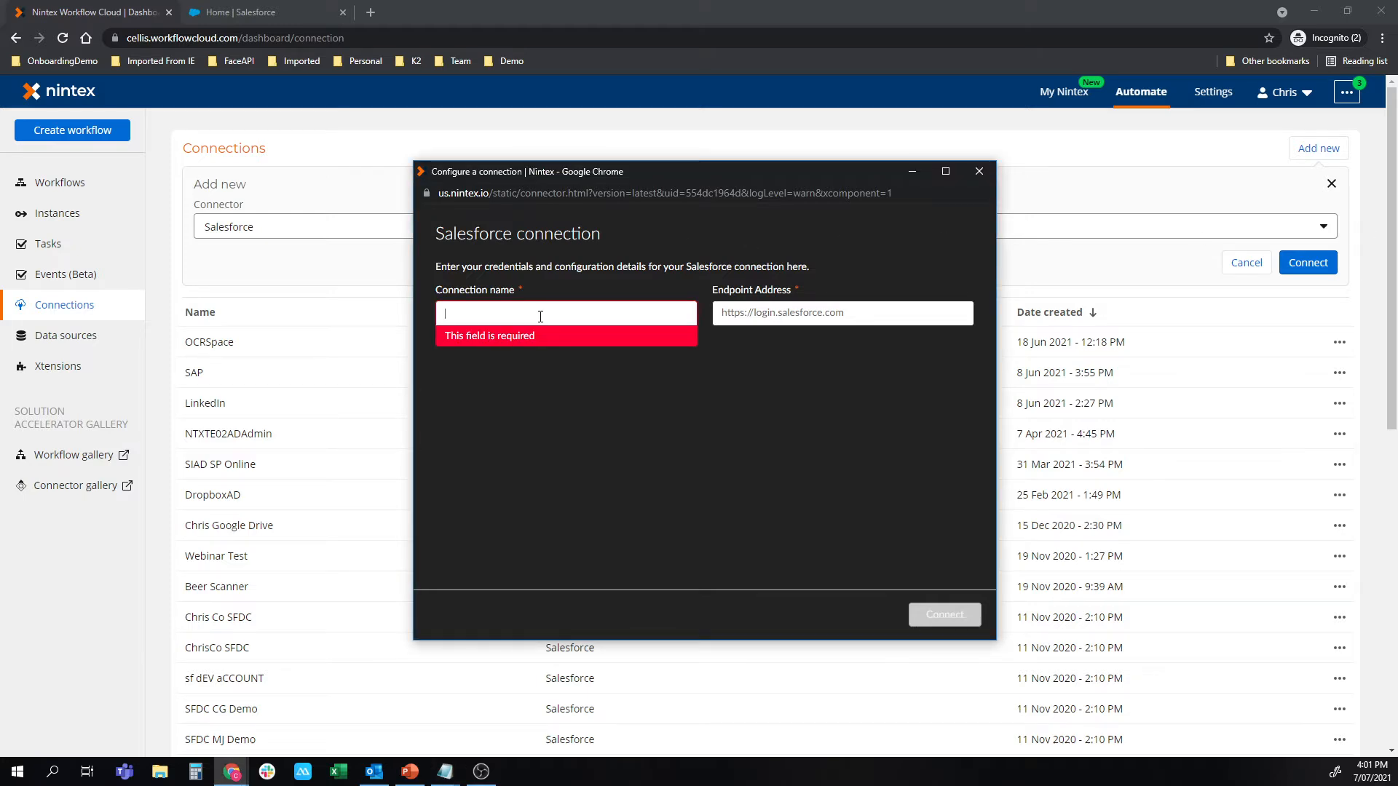
text(Safalo Salesforce)
key(Tab)
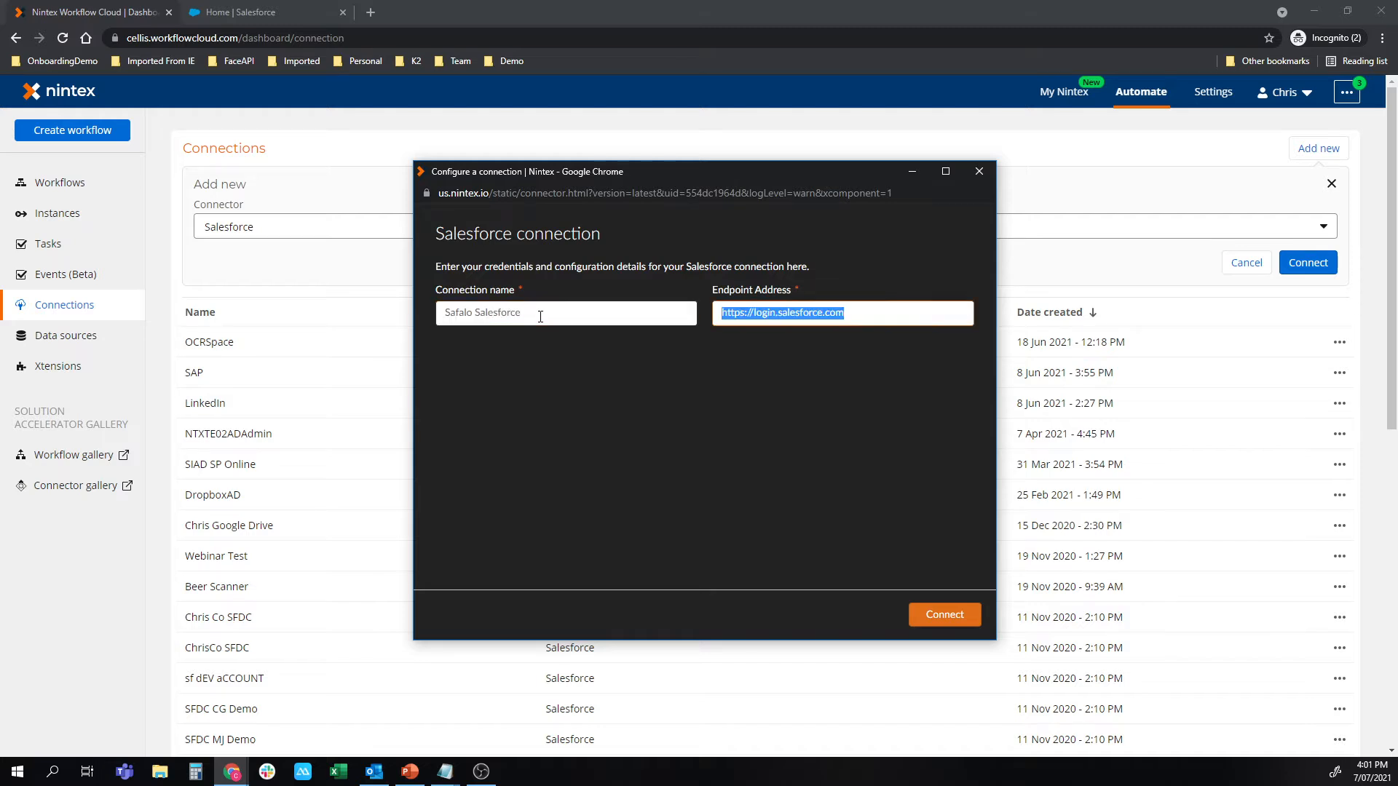
text(https://safalo.my.salesforce.com)
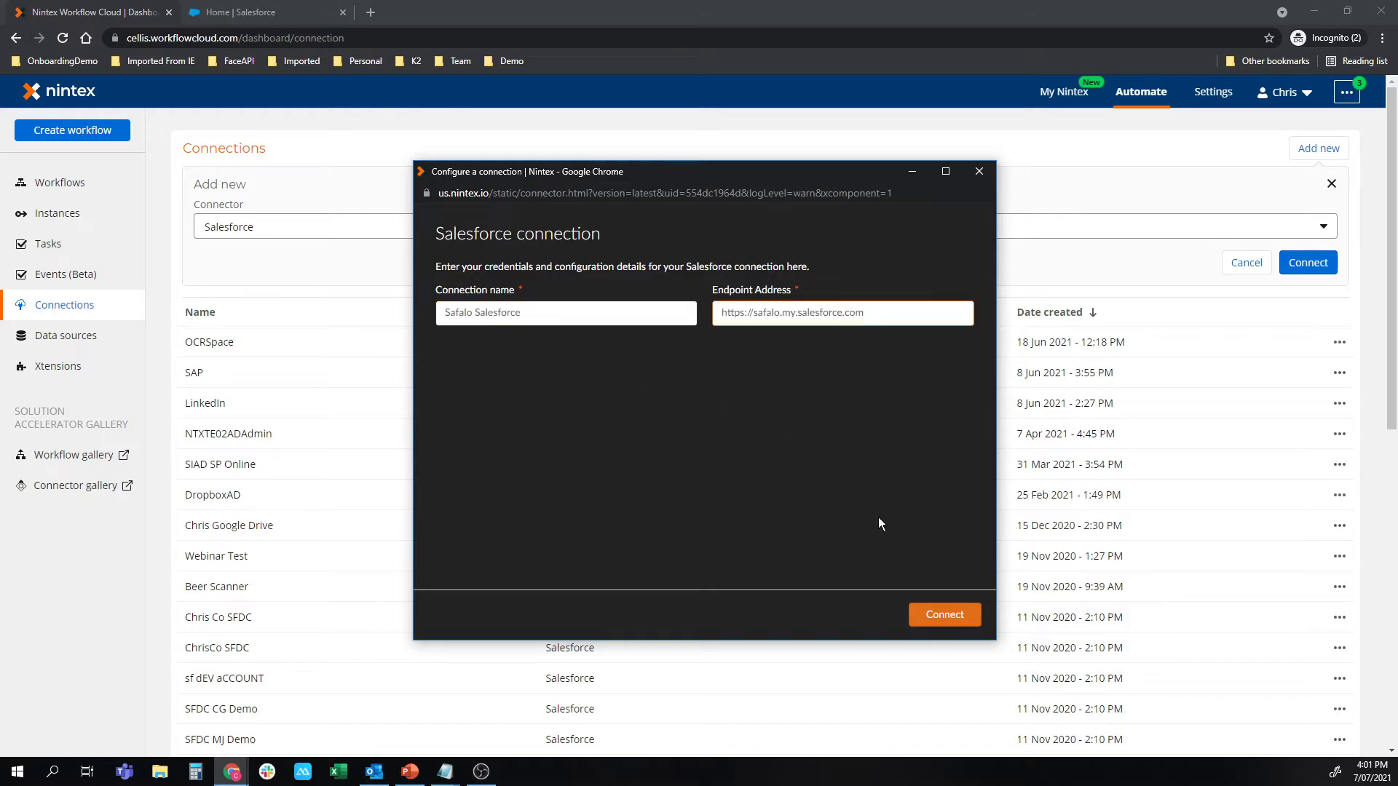
click(946, 610)
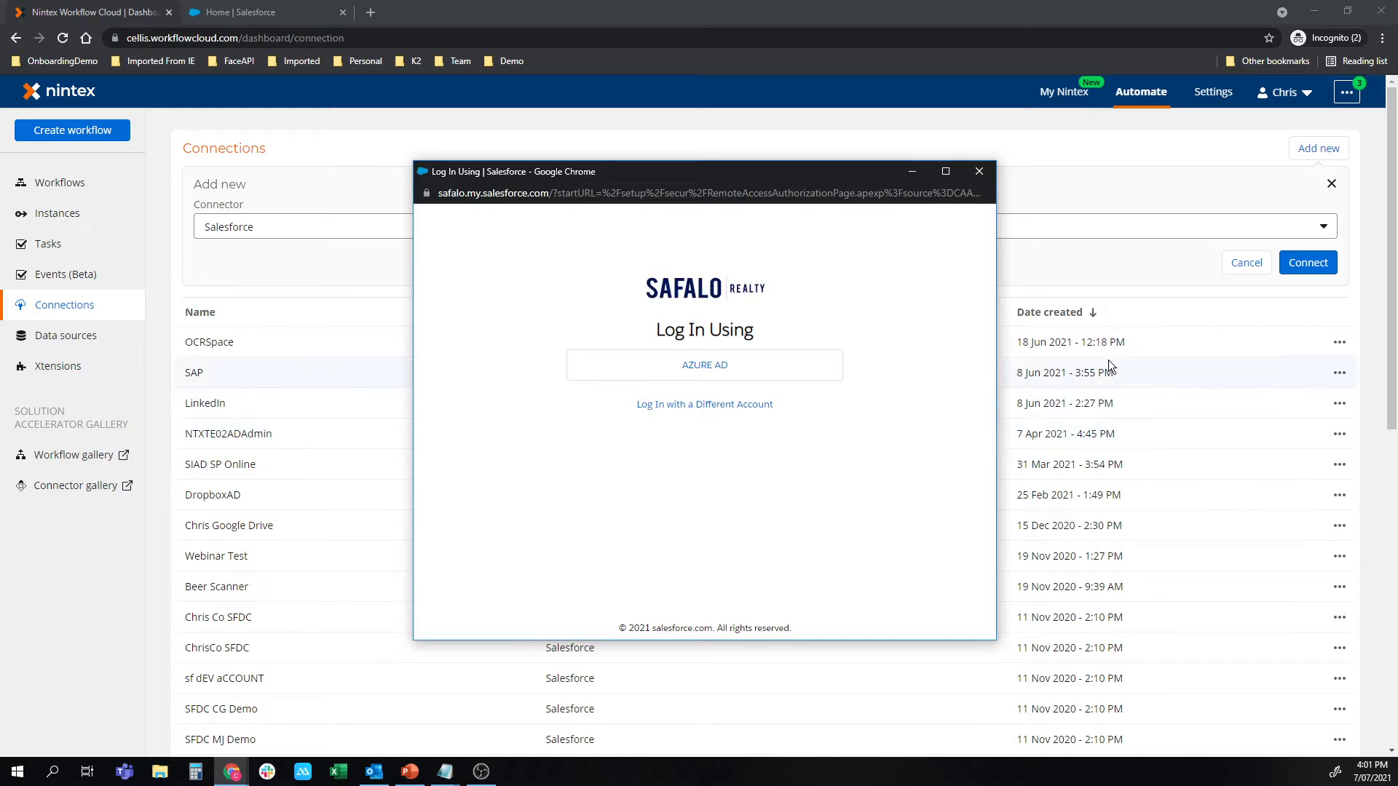
Authorize the connection by logging in through Azure AD with the Safalo account, allowing access, and accepting the default permissions.
click(665, 369)
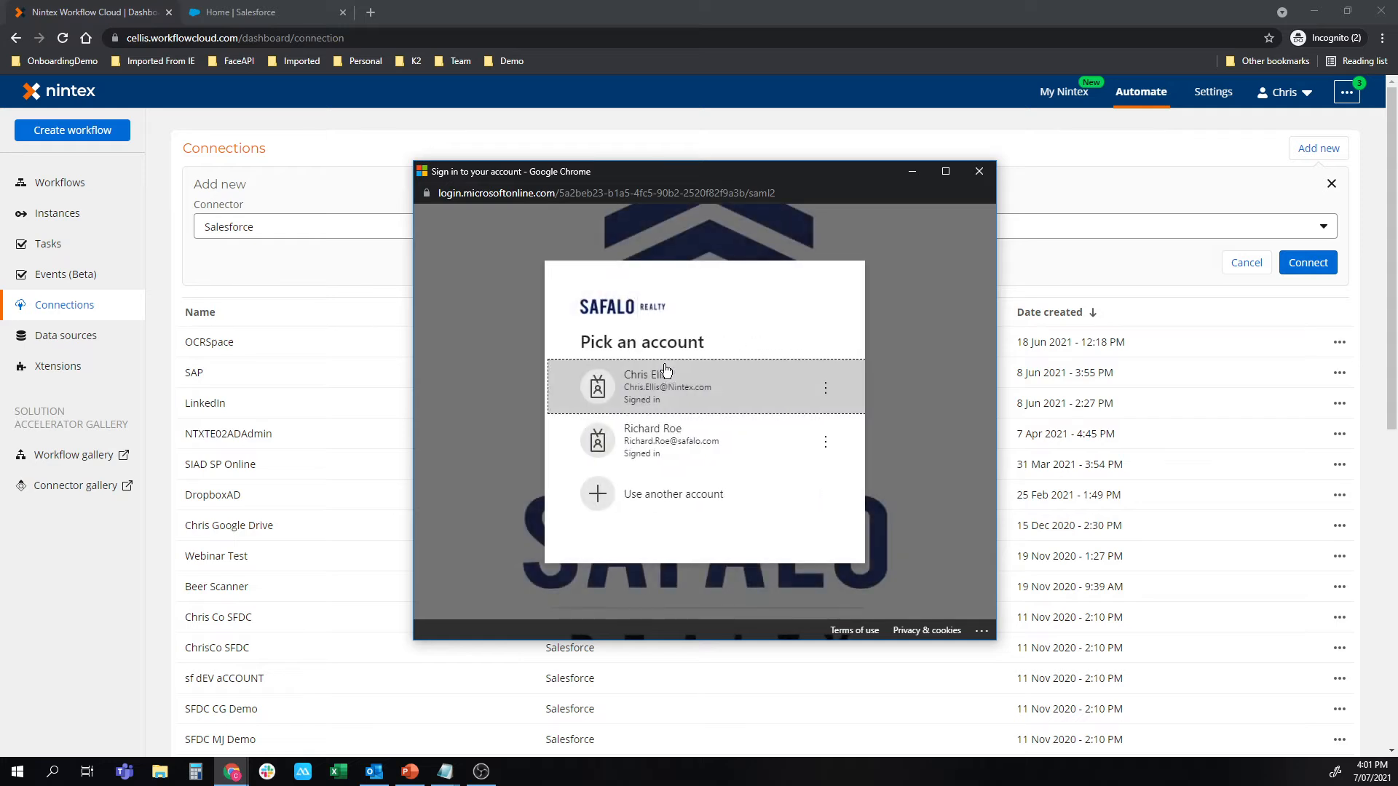
click(659, 441)
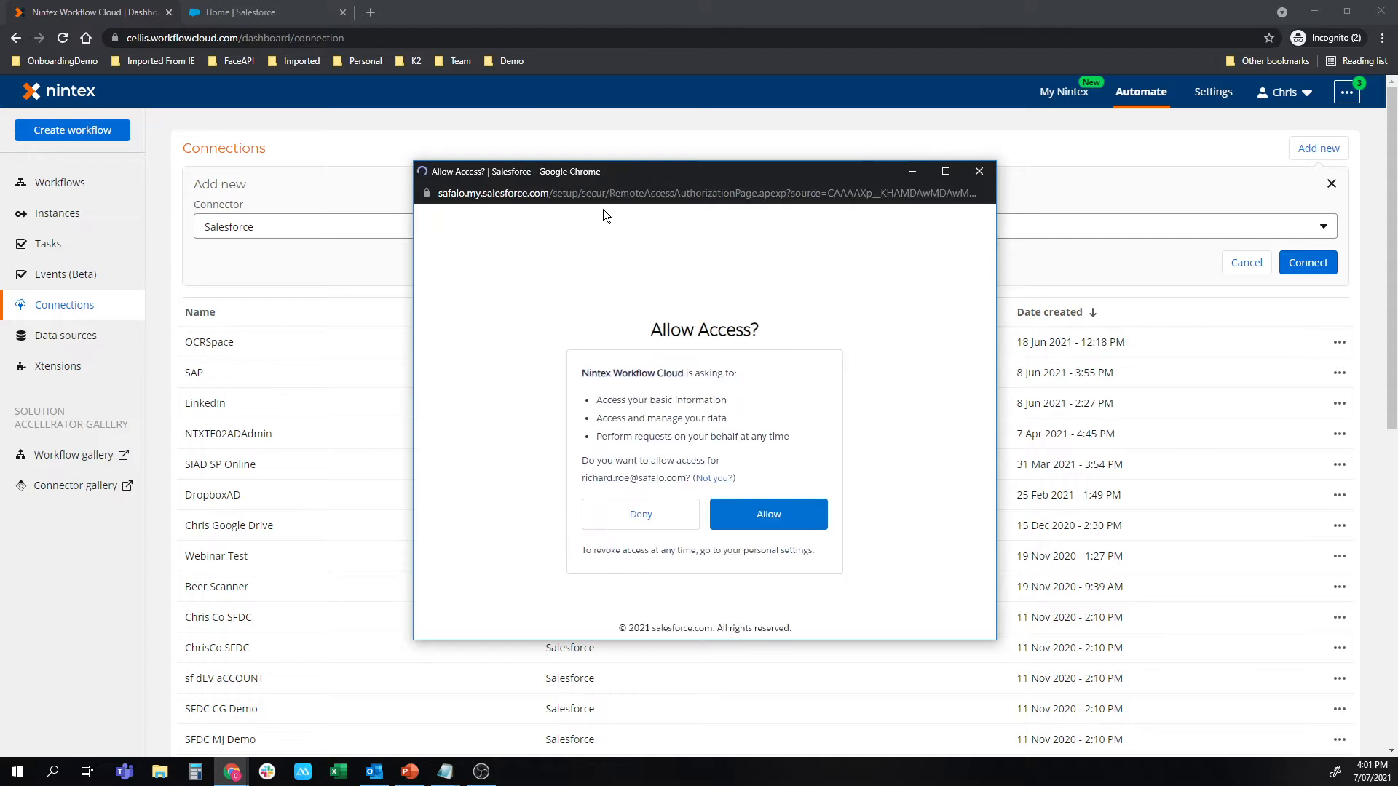
click(766, 517)
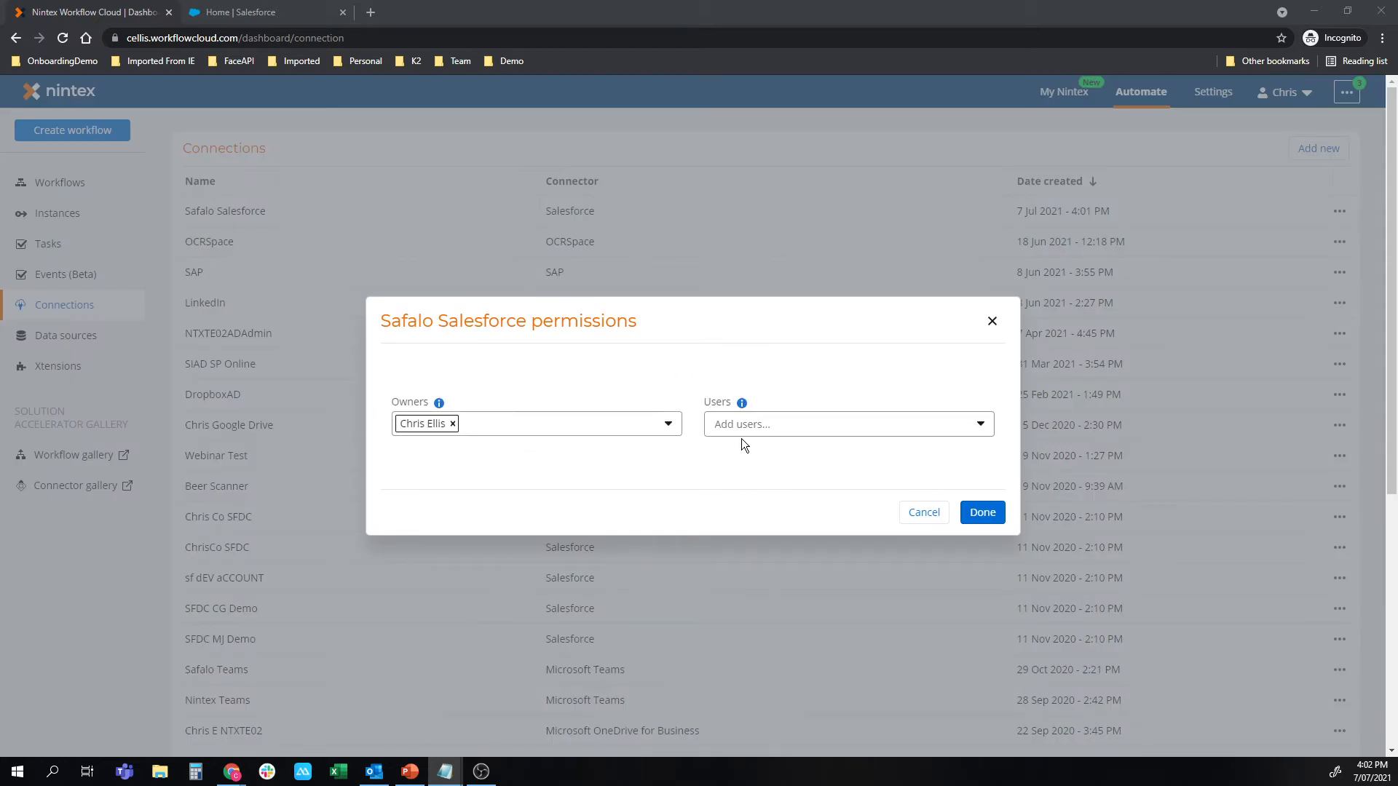
click(979, 513)
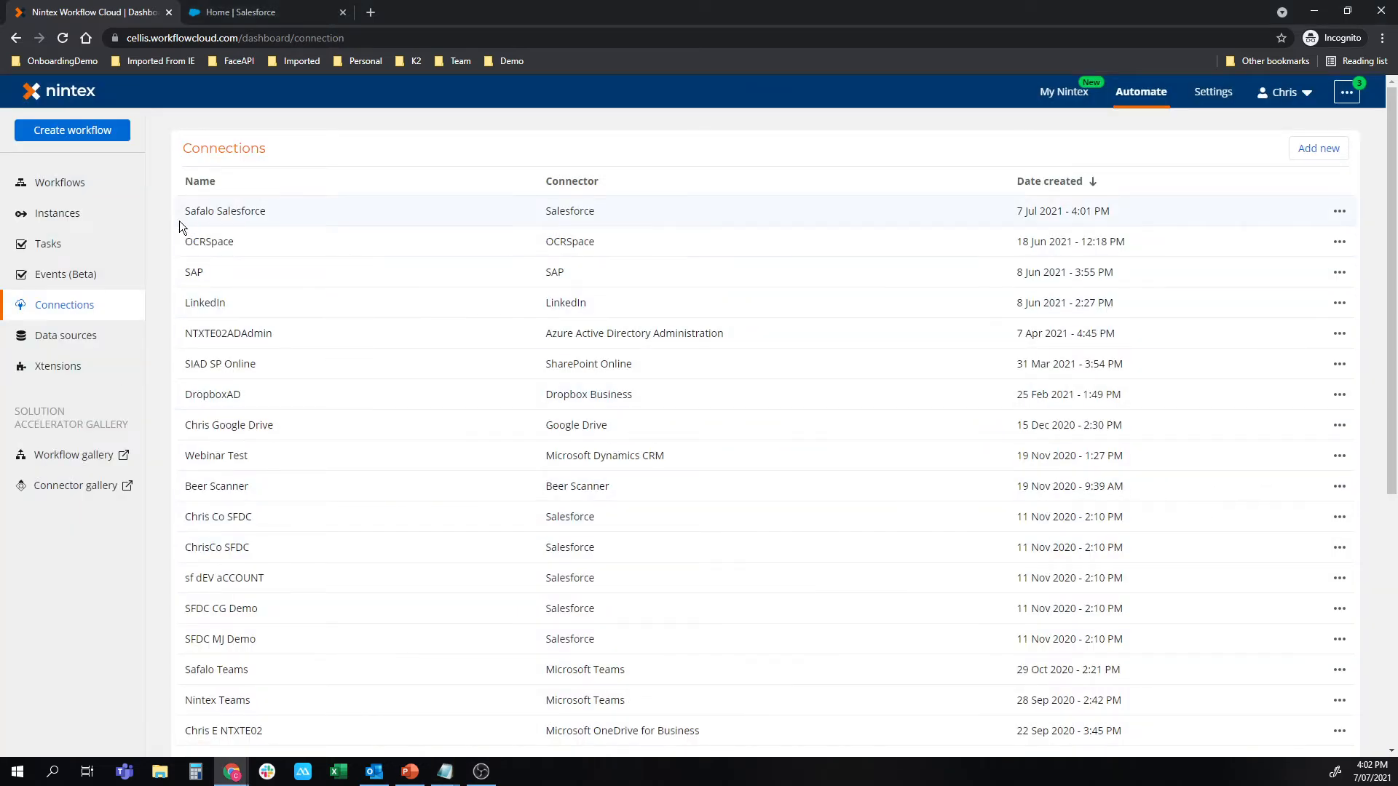
drag(189, 211, 278, 213)
Add a new data source with Safalo Salesforce Accounts as both its name and description.
click(92, 339)
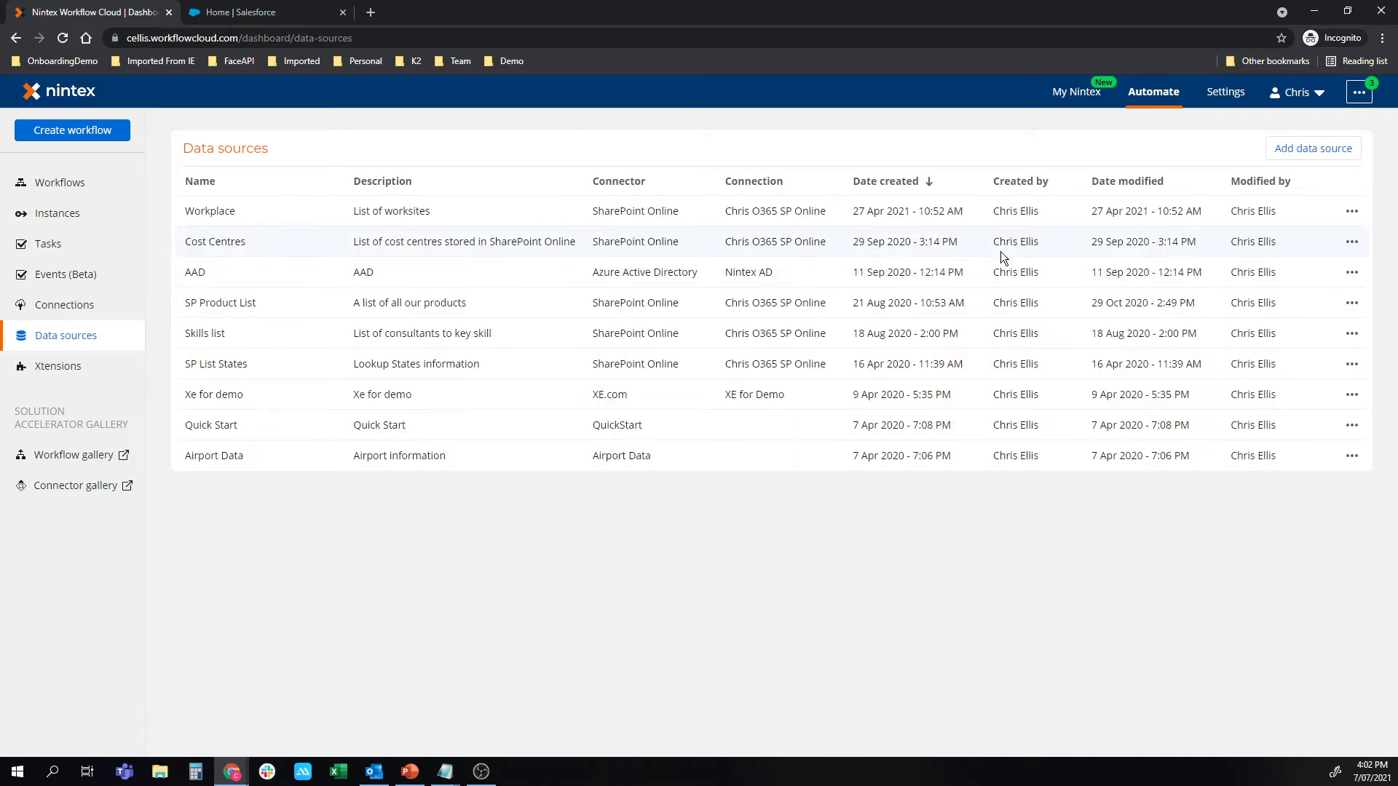
click(1274, 149)
click(474, 262)
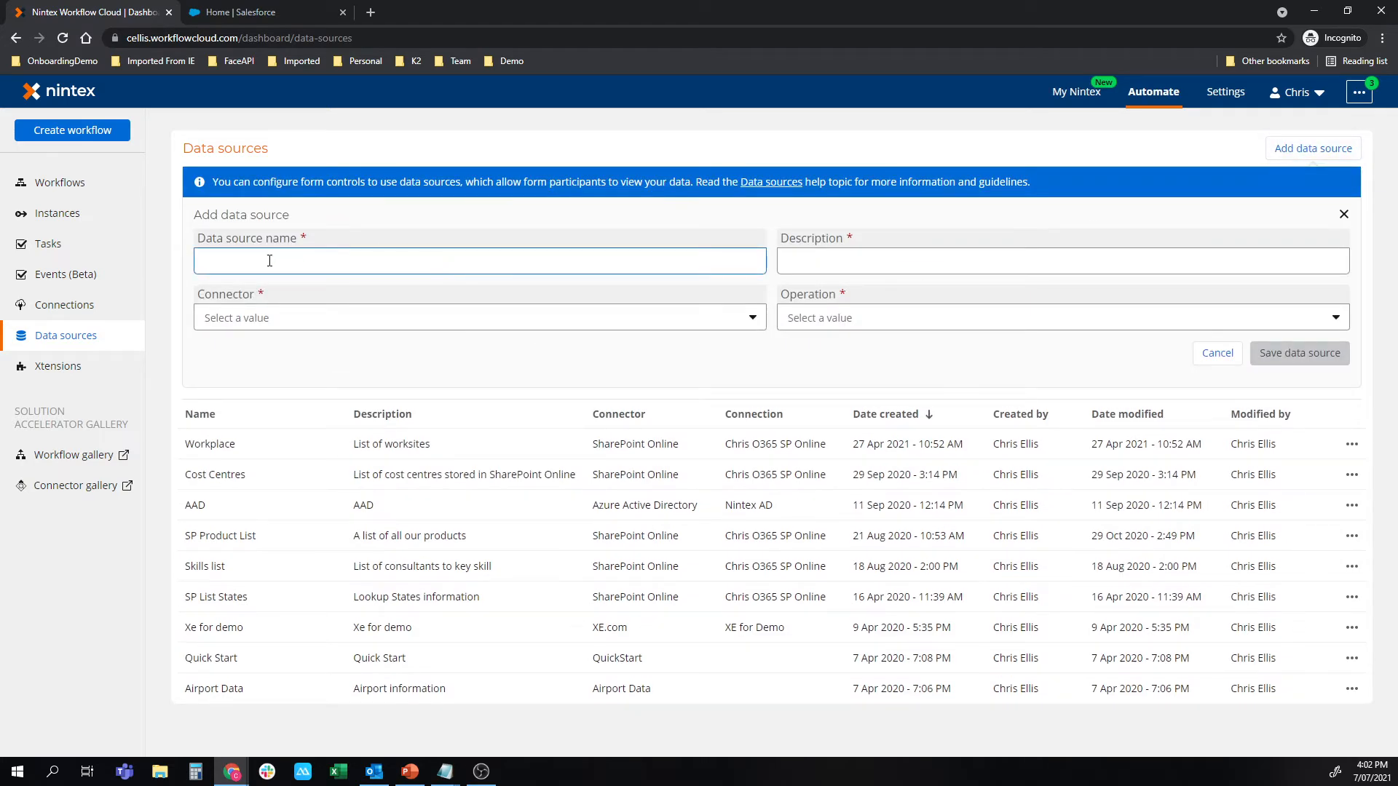
text(SafalorSalesforce Accounts)
key(ctrl+a)
key(ctrl+c)
click(1165, 260)
key(ctrl+v)
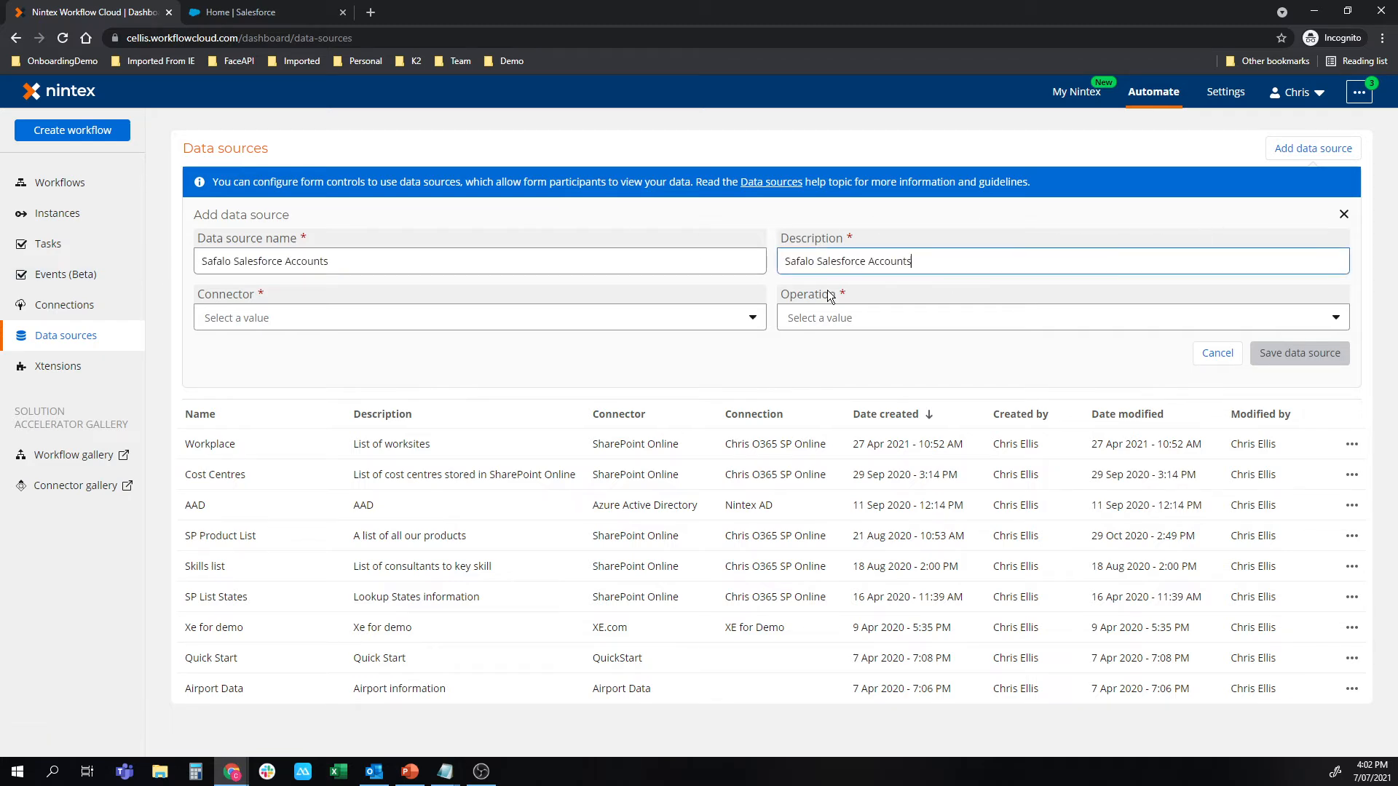
Set the data source's connector to Salesforce and its operation to Query records.
click(604, 317)
scroll(463, 461, down, 5)
text(sa)
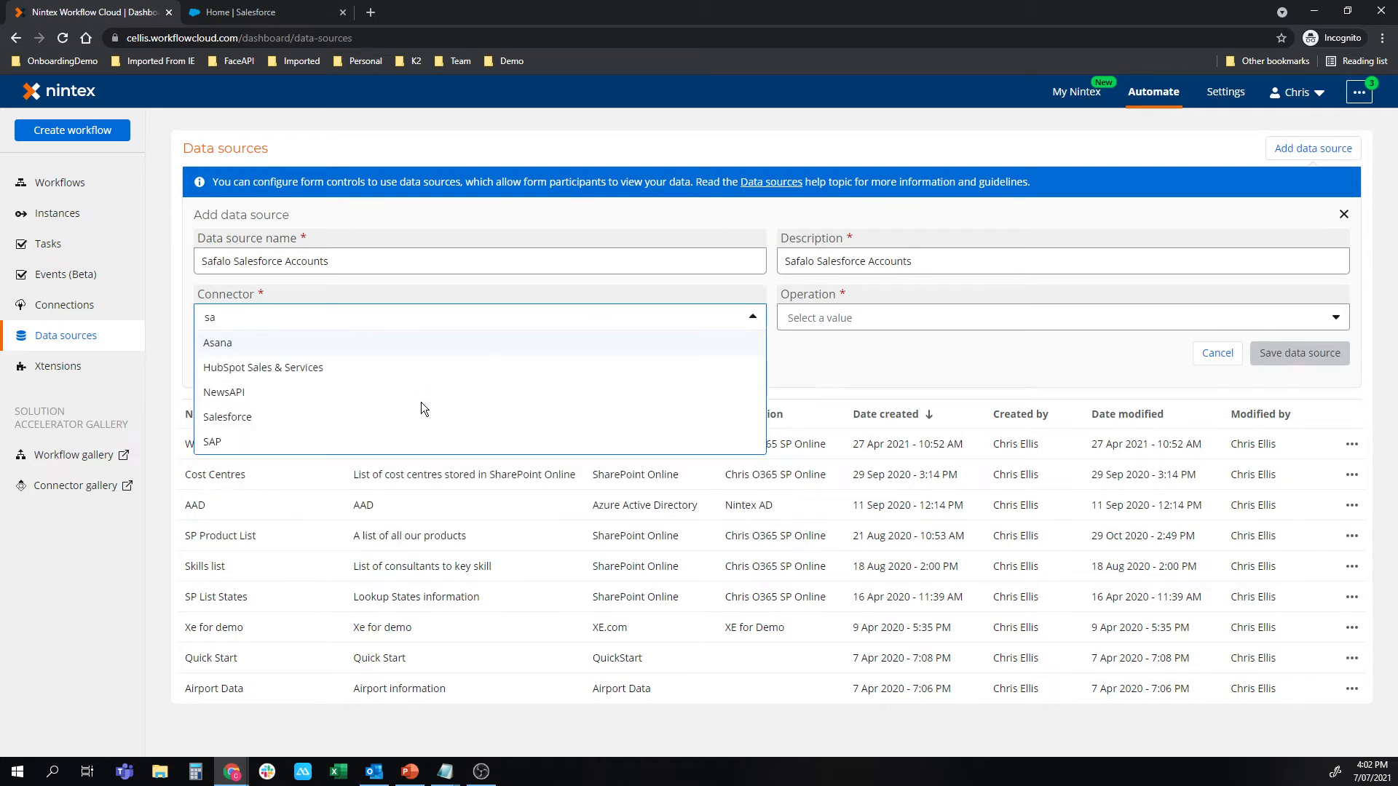
text(l)
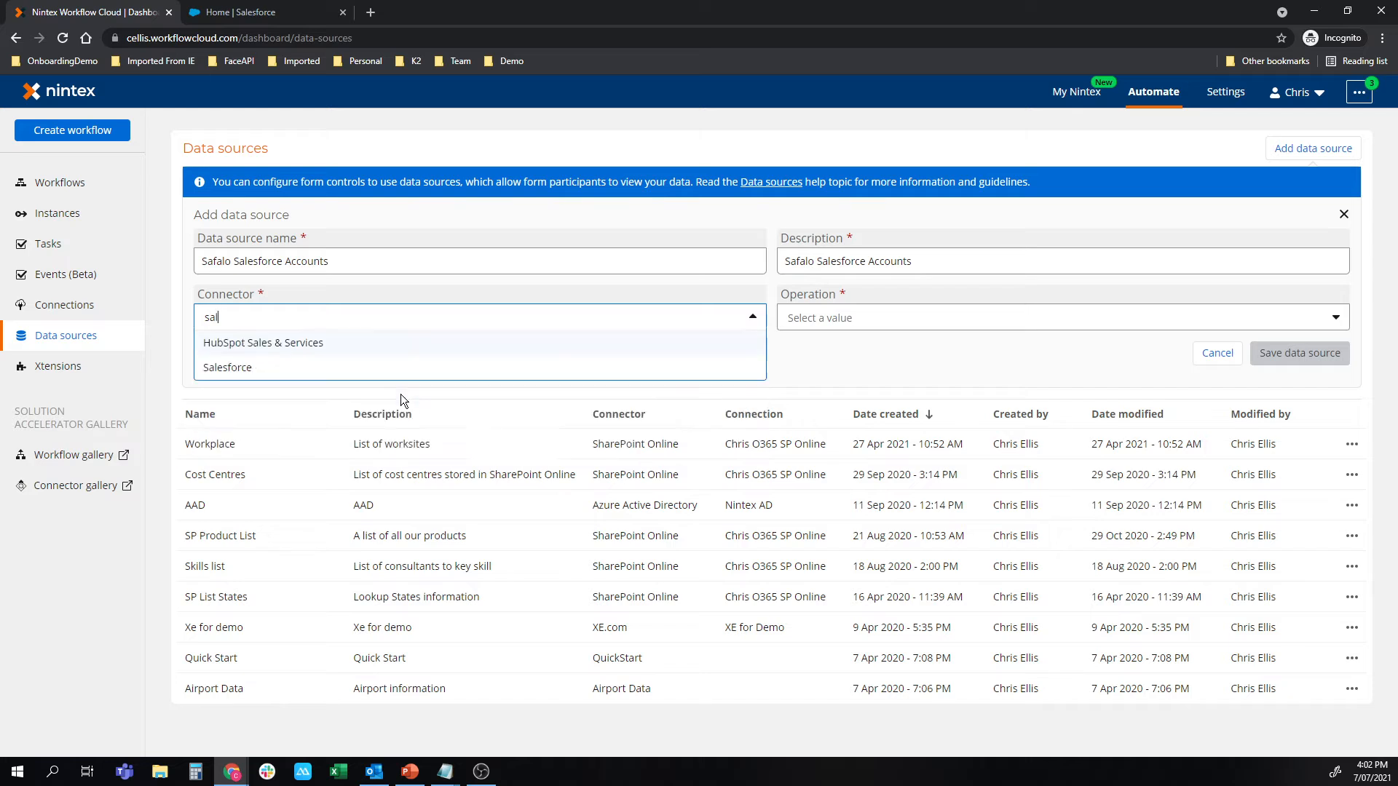
click(330, 371)
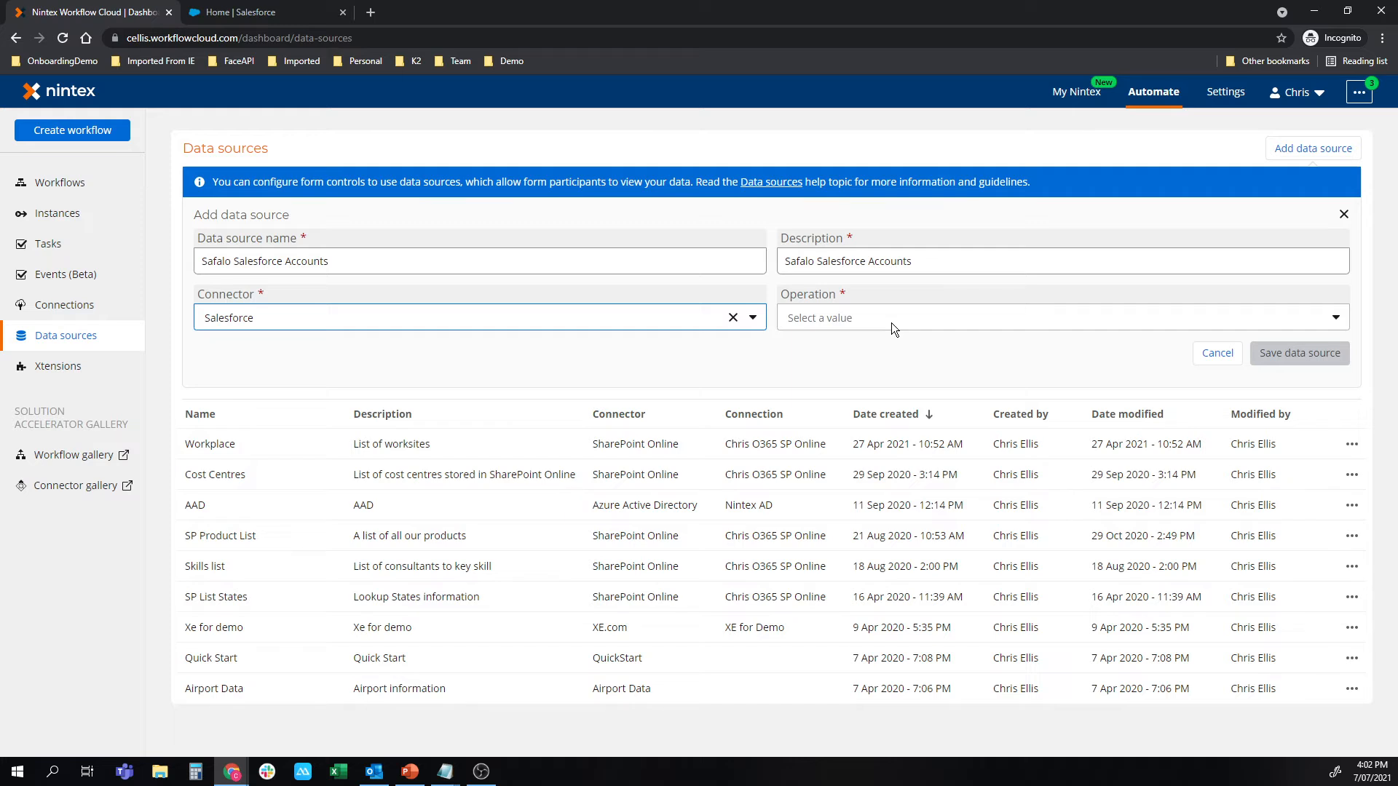
click(889, 321)
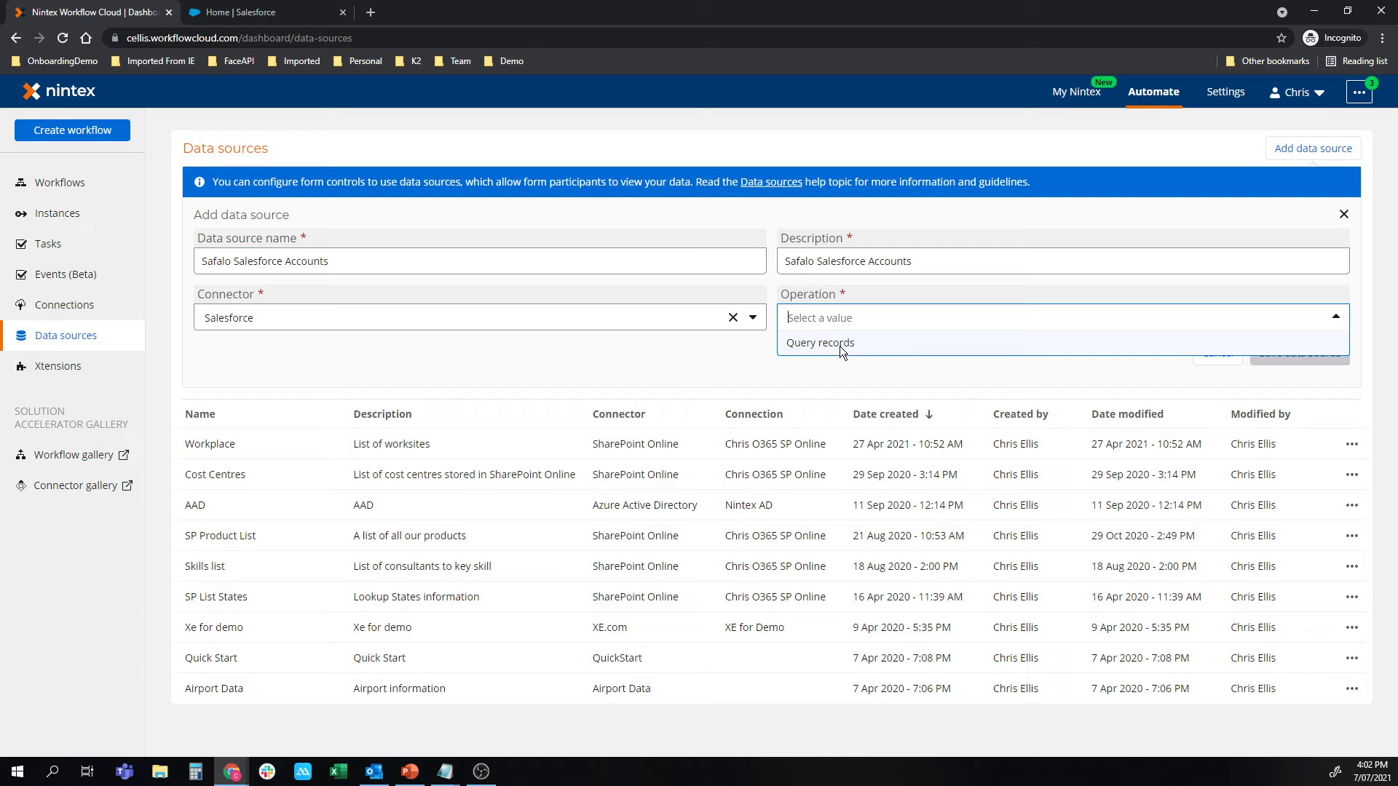
click(840, 347)
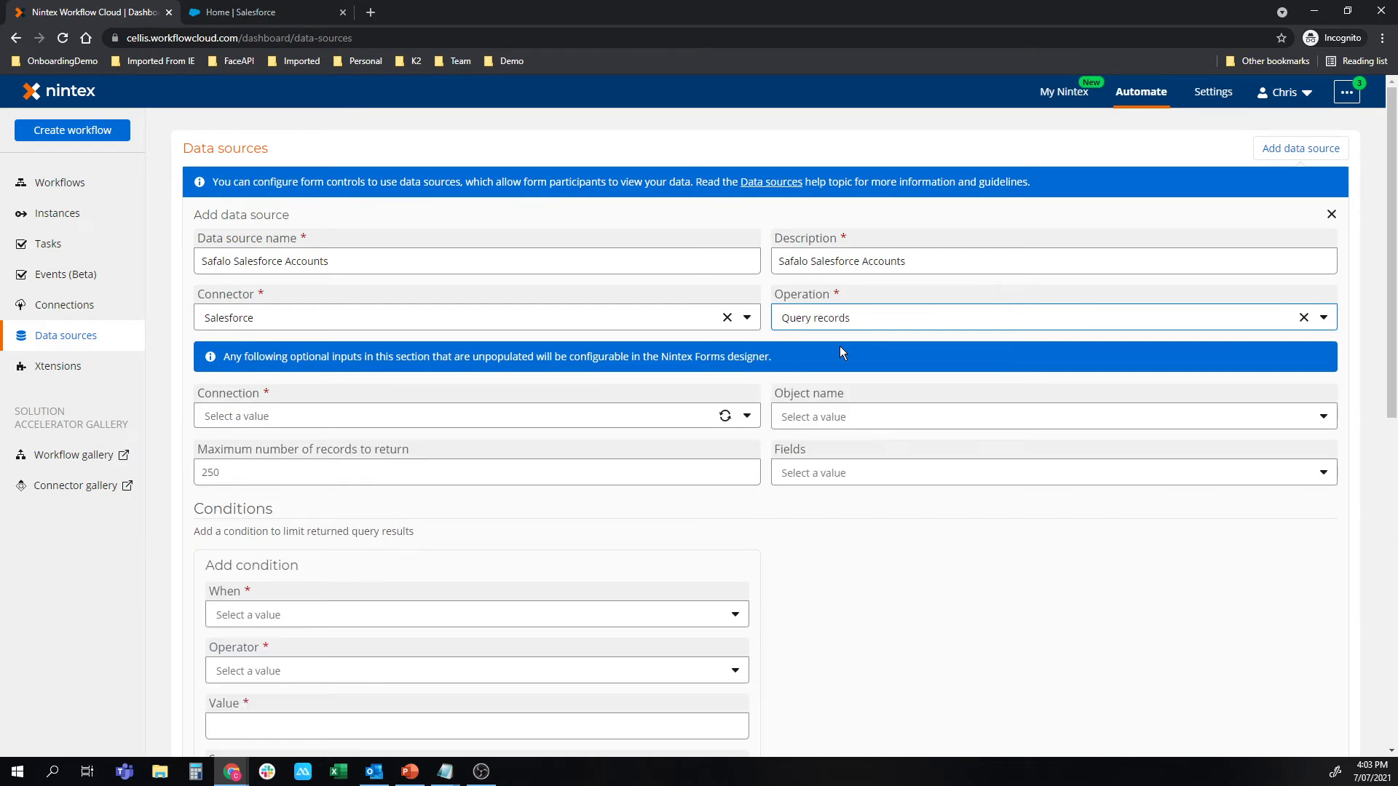
Use the Safalo Salesforce connection for the data source and choose Account as the object name.
click(744, 418)
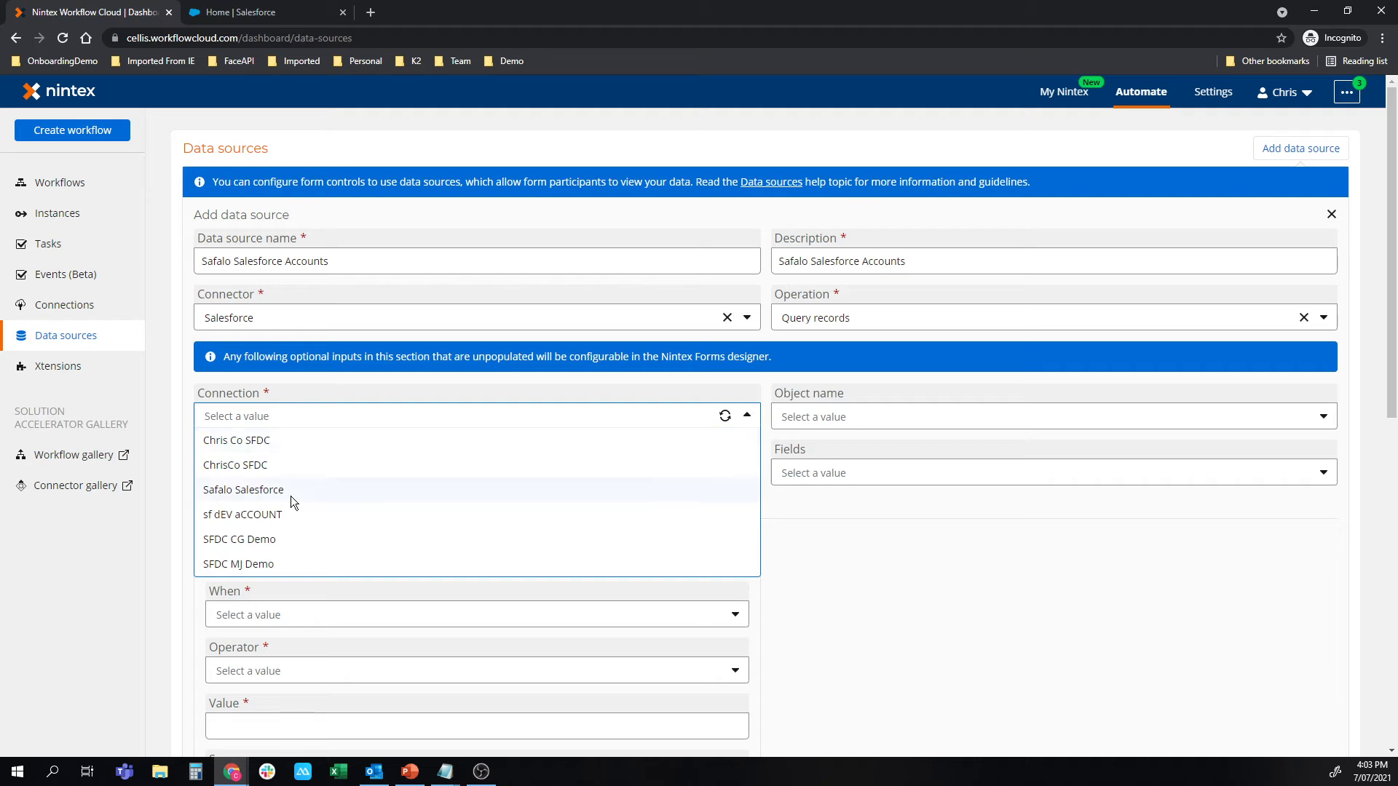
click(261, 492)
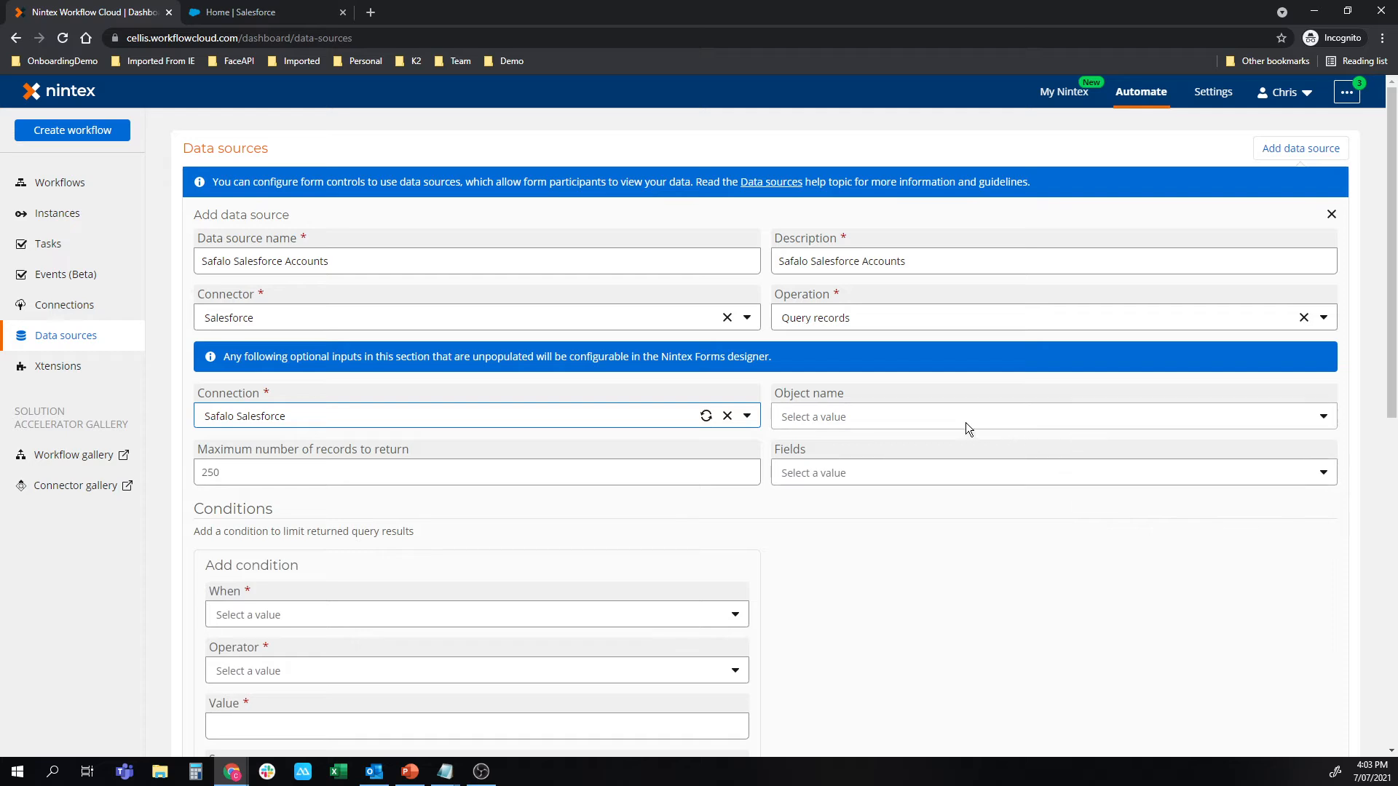
click(889, 419)
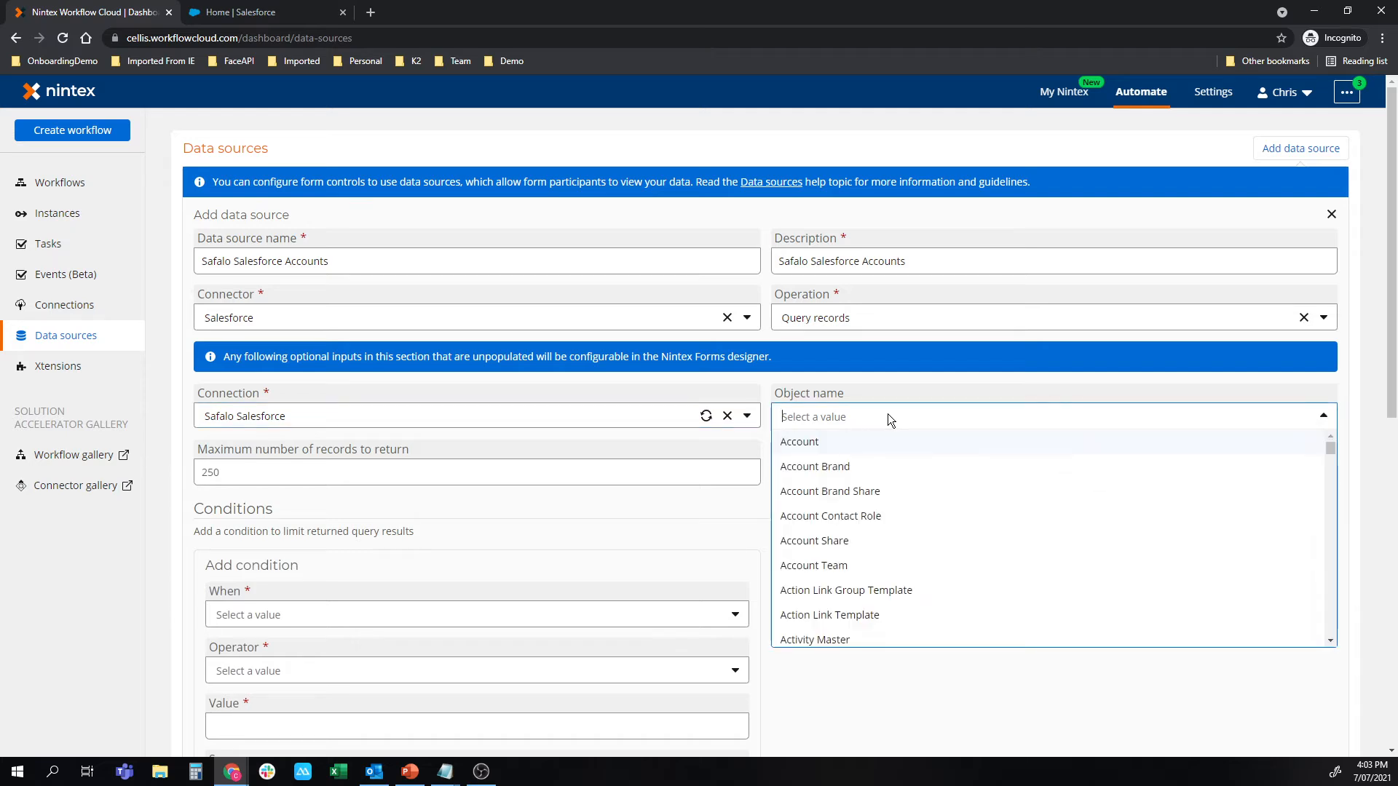
click(819, 444)
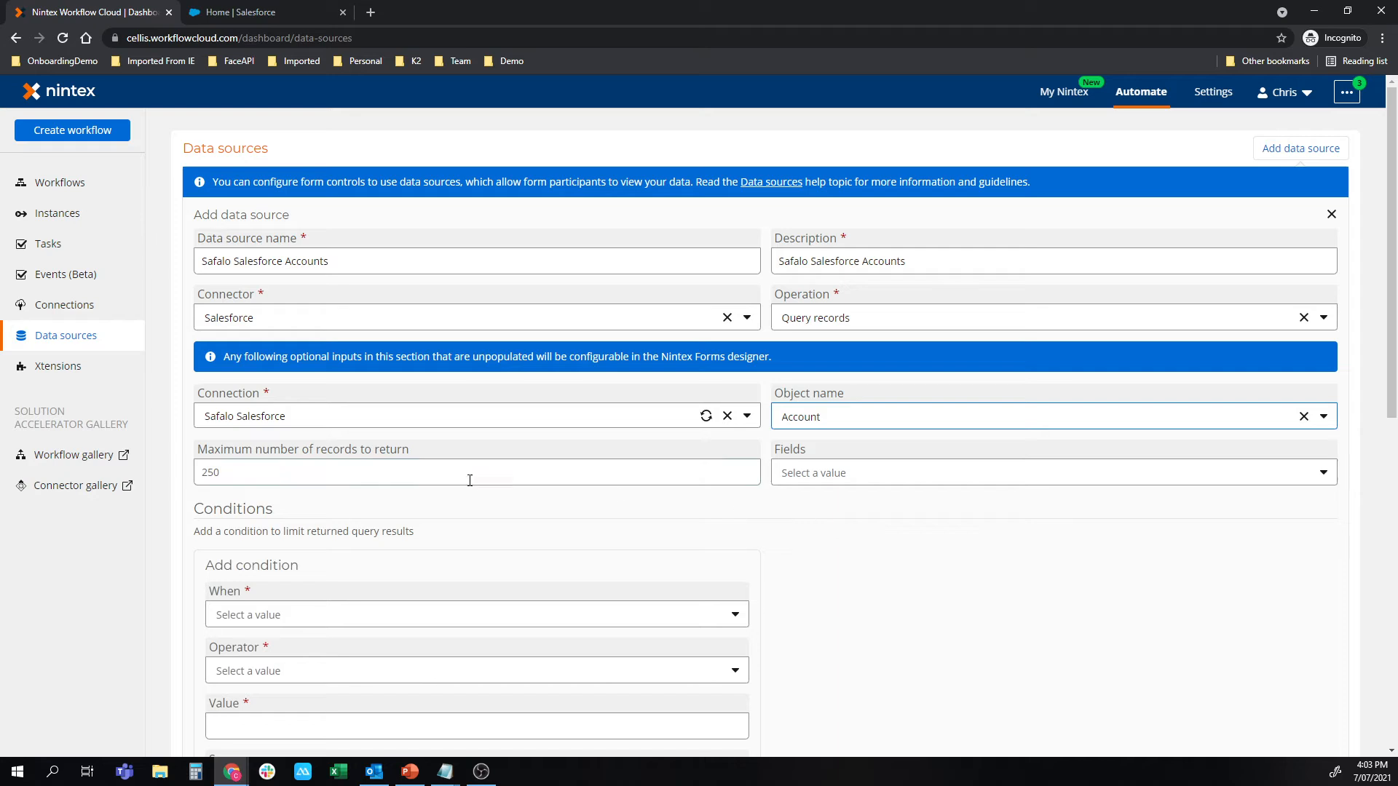
Choose Account Name as the field the account query returns.
click(412, 475)
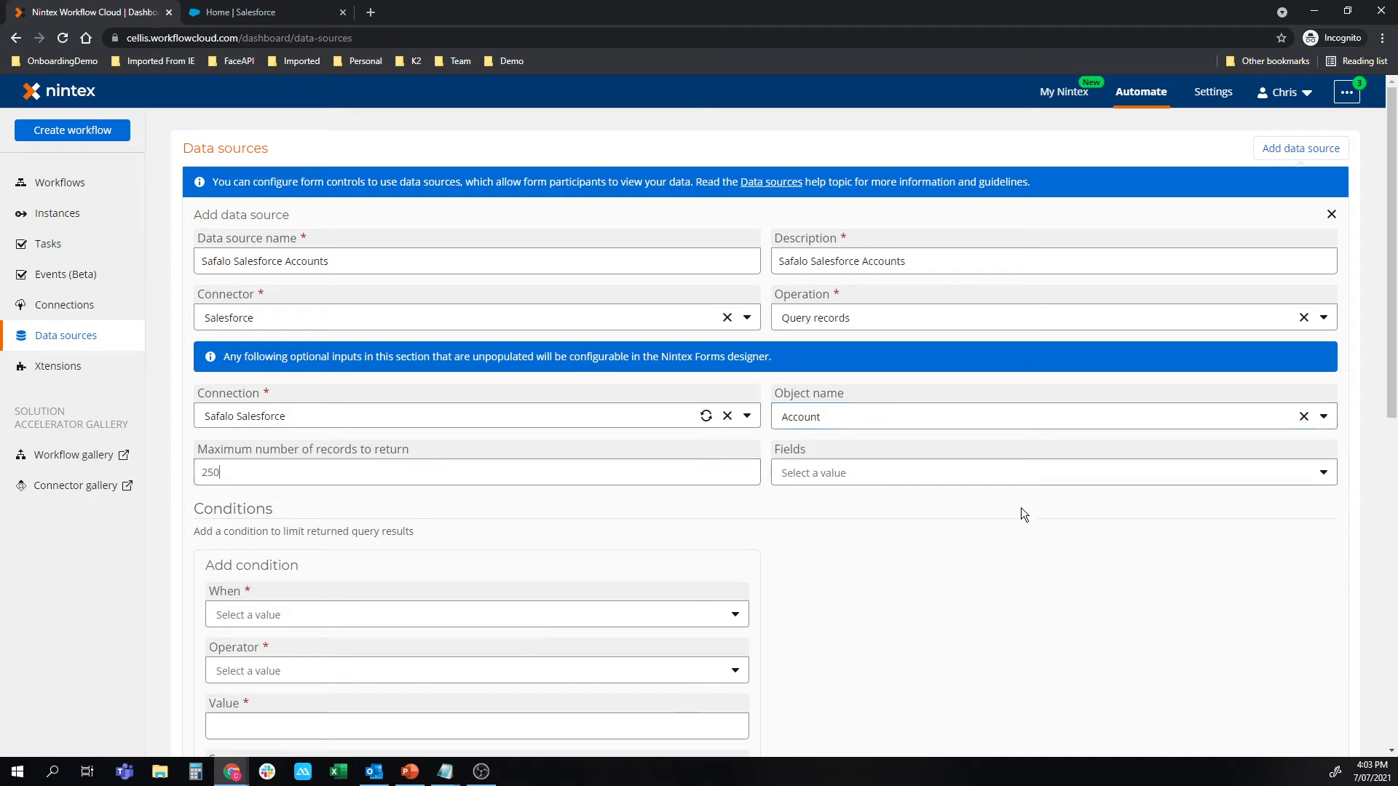
click(996, 479)
scroll(945, 600, down, 10)
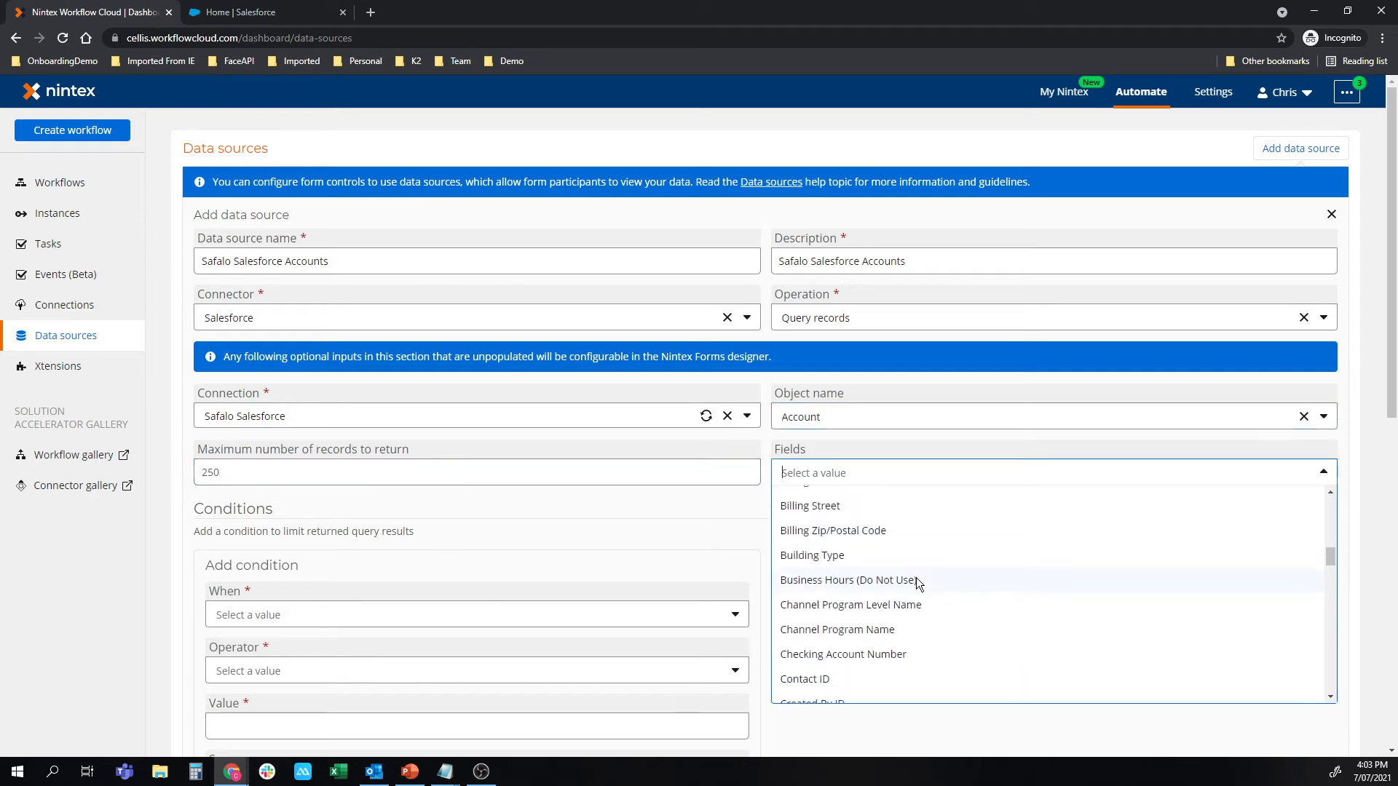
scroll(912, 574, up, 10)
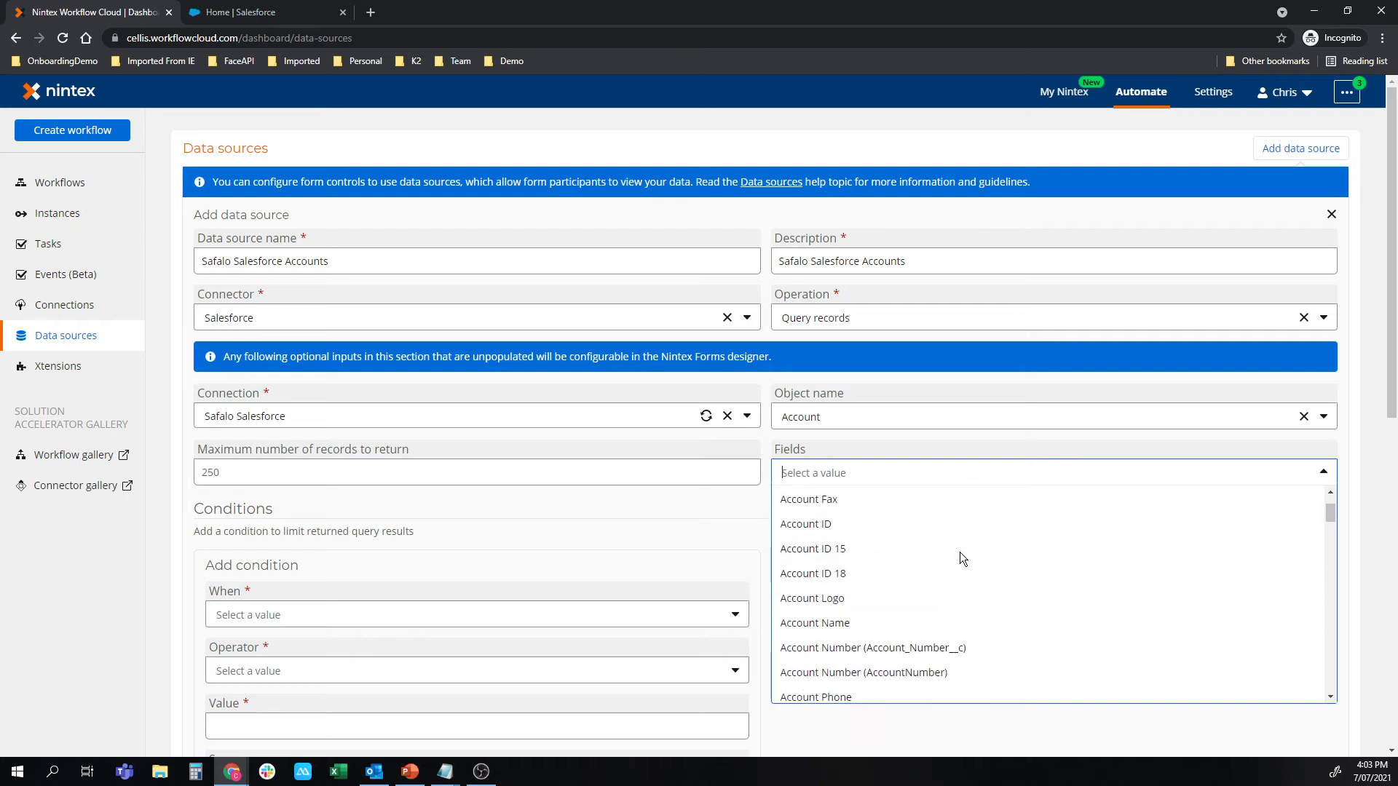
click(877, 625)
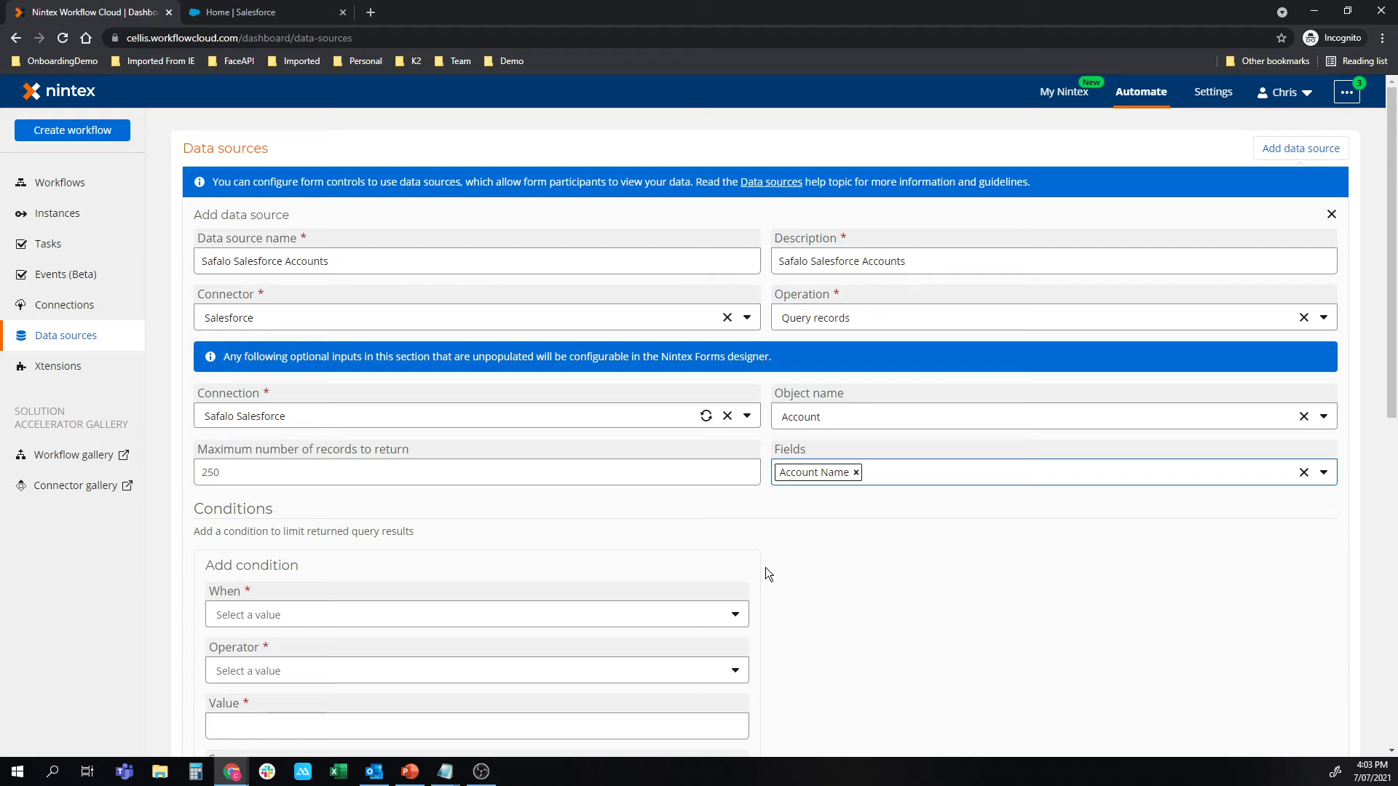
Save the data source without conditions or sorting and accept its default permissions.
scroll(750, 616, down, 2)
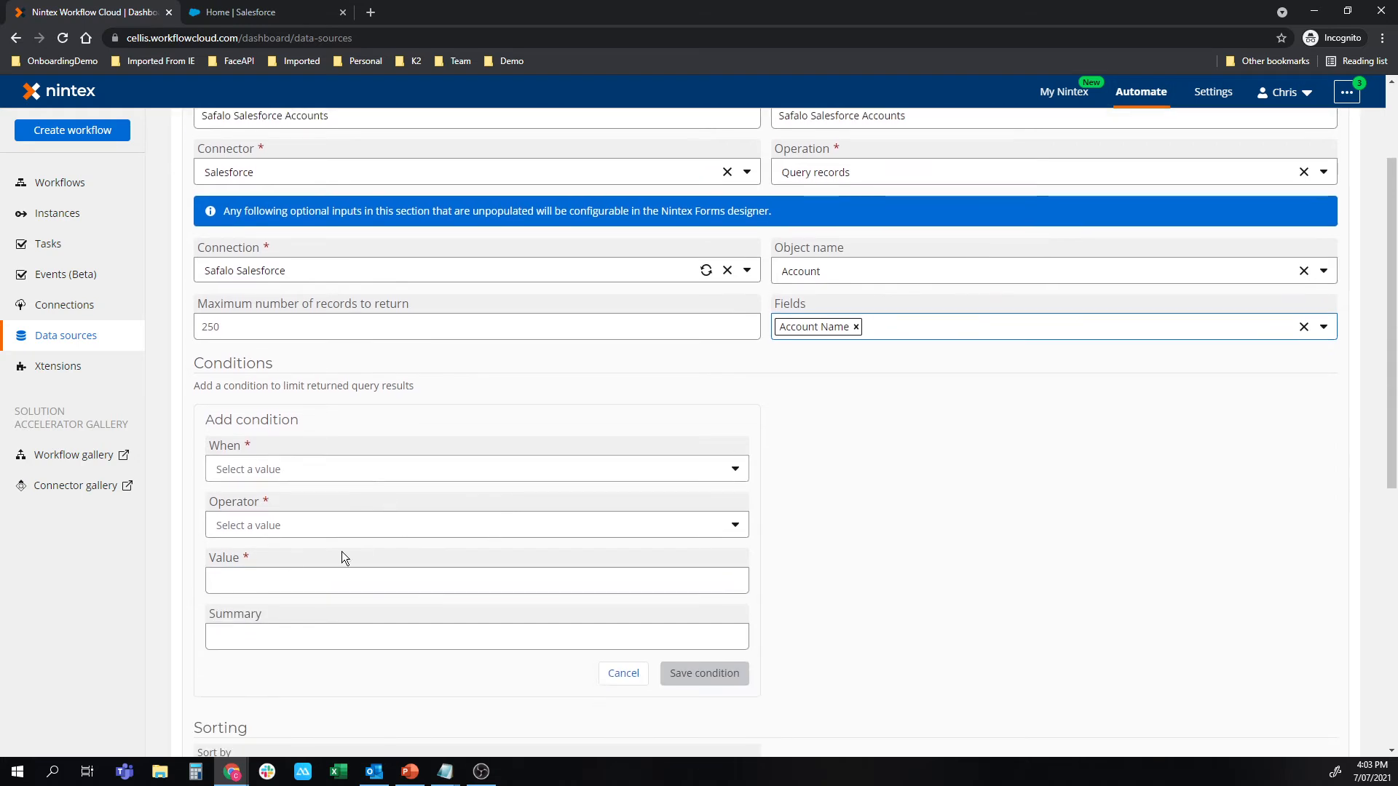
scroll(615, 539, down, 5)
scroll(614, 545, down, 1)
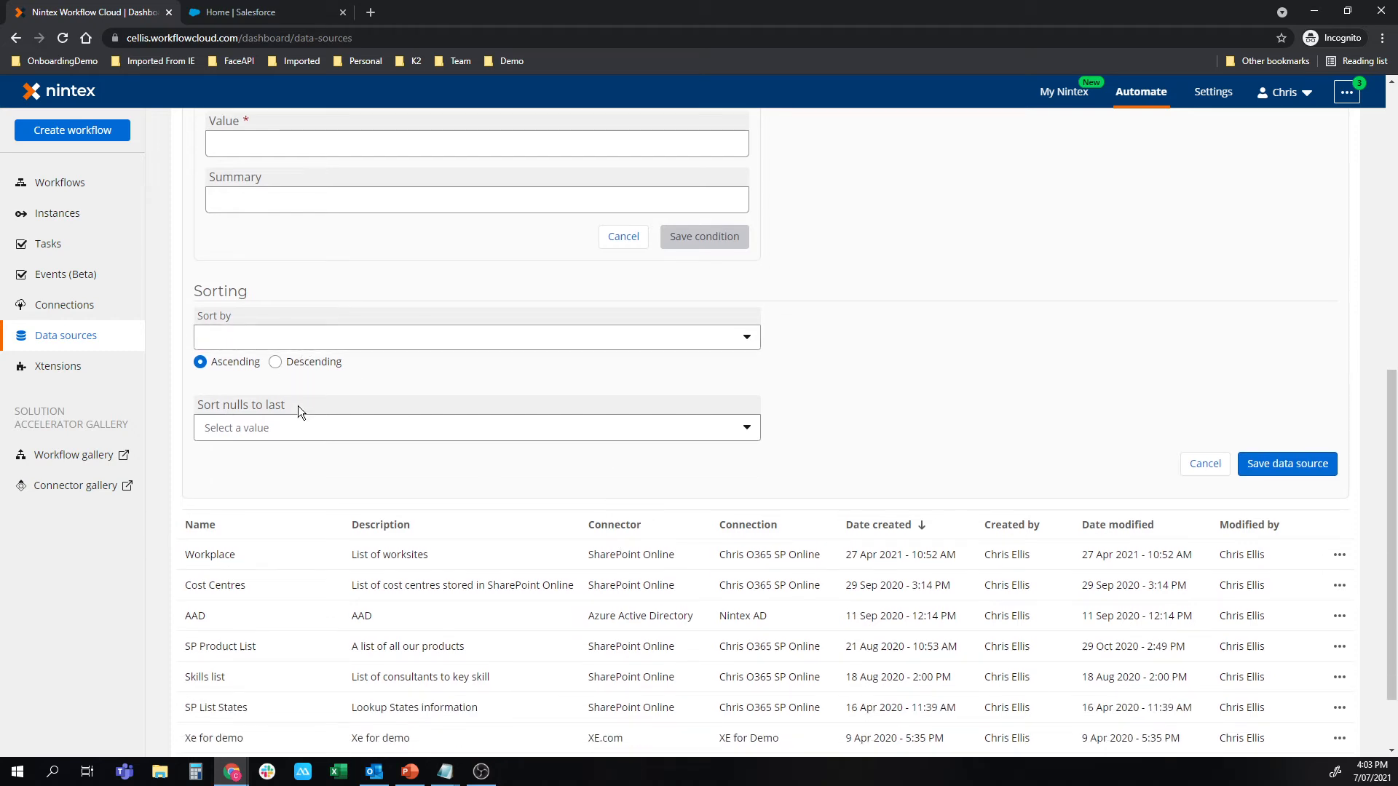
click(1312, 470)
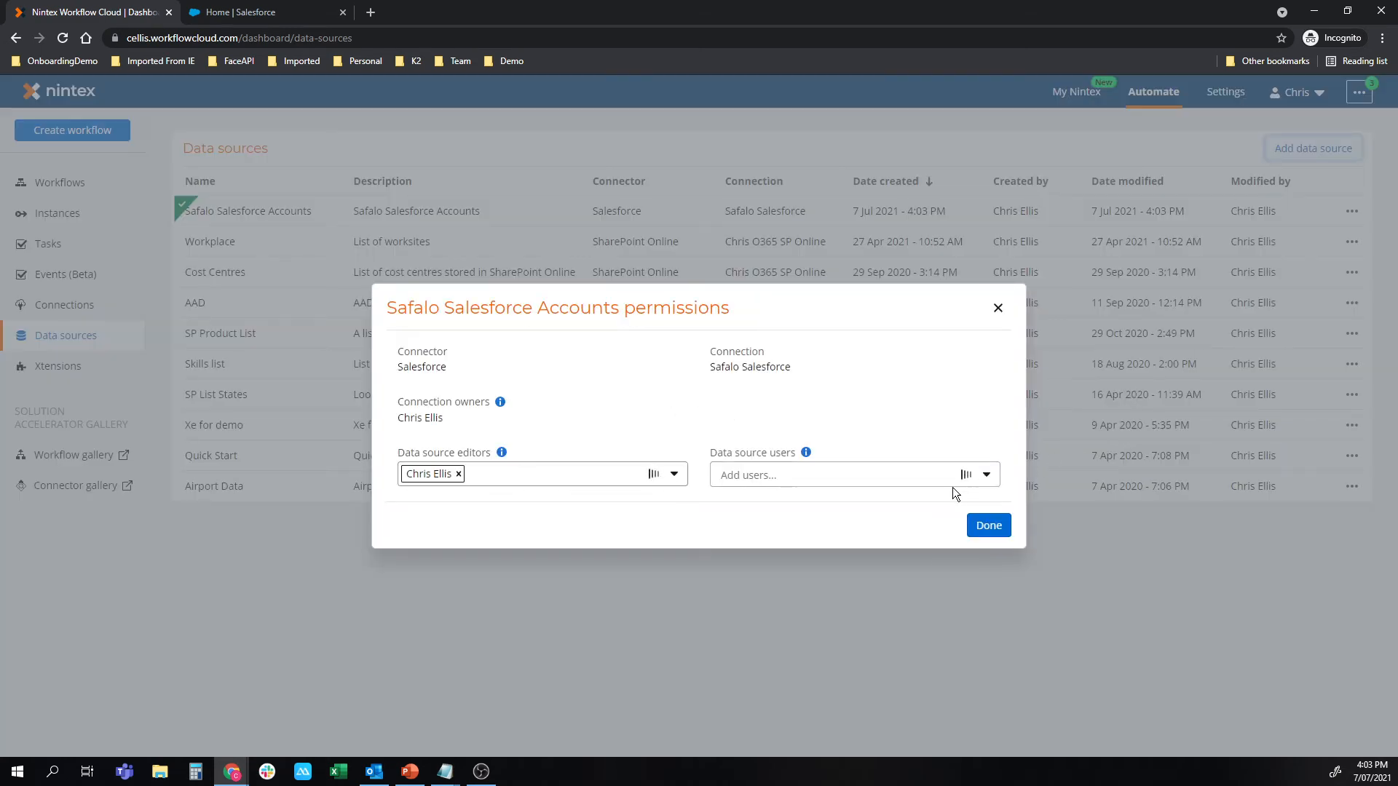
click(992, 526)
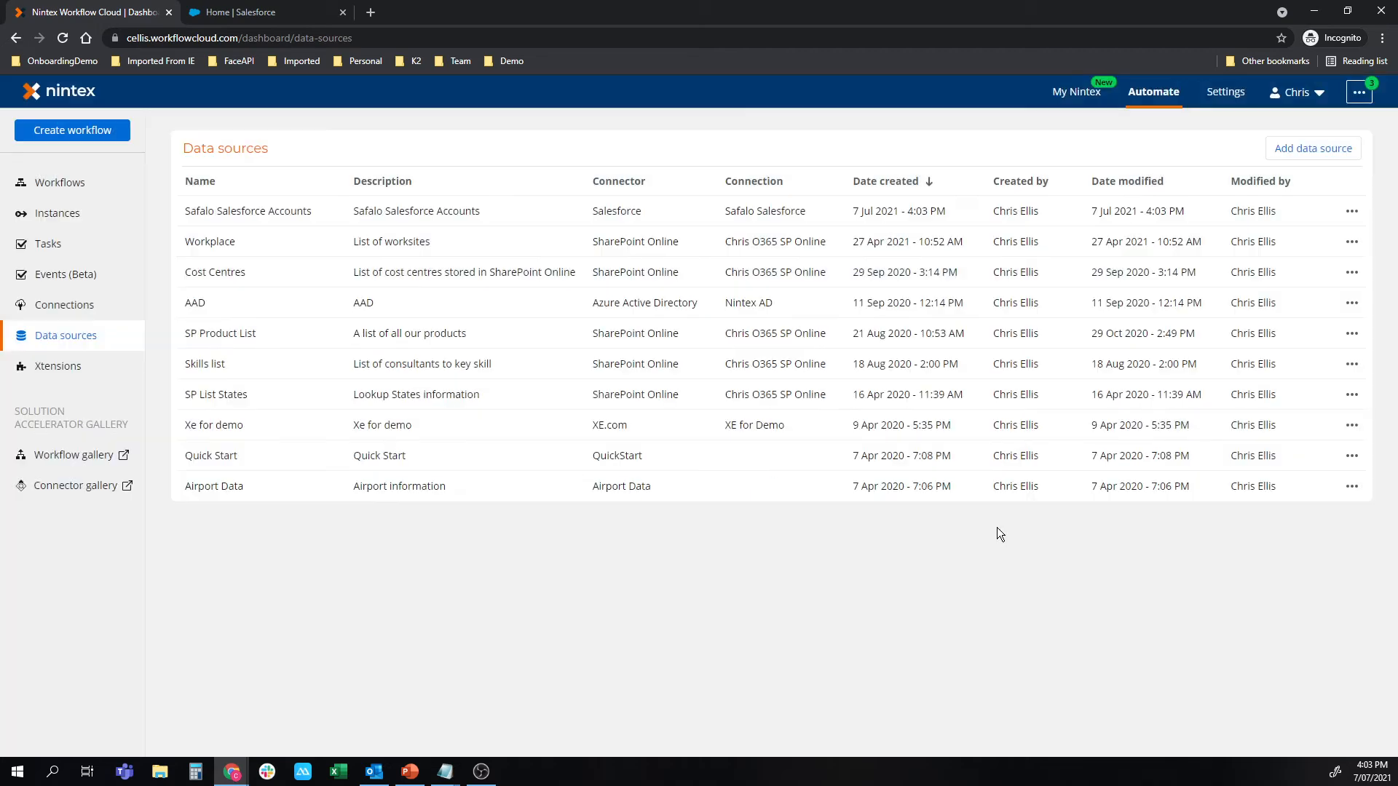
Create a new workflow that starts from a Nintex Form and make the form available in Nintex Mobile and My Nintex.
click(56, 134)
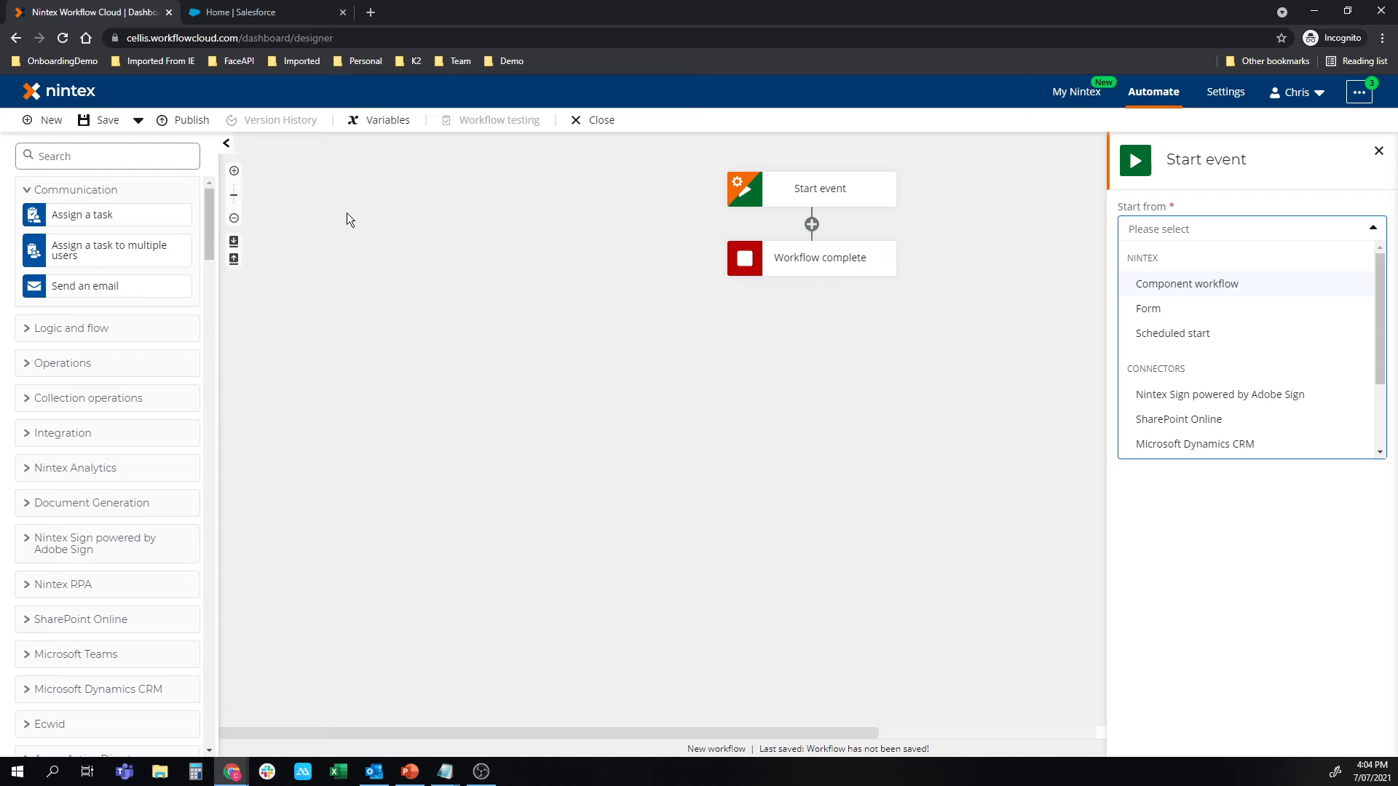
click(1204, 312)
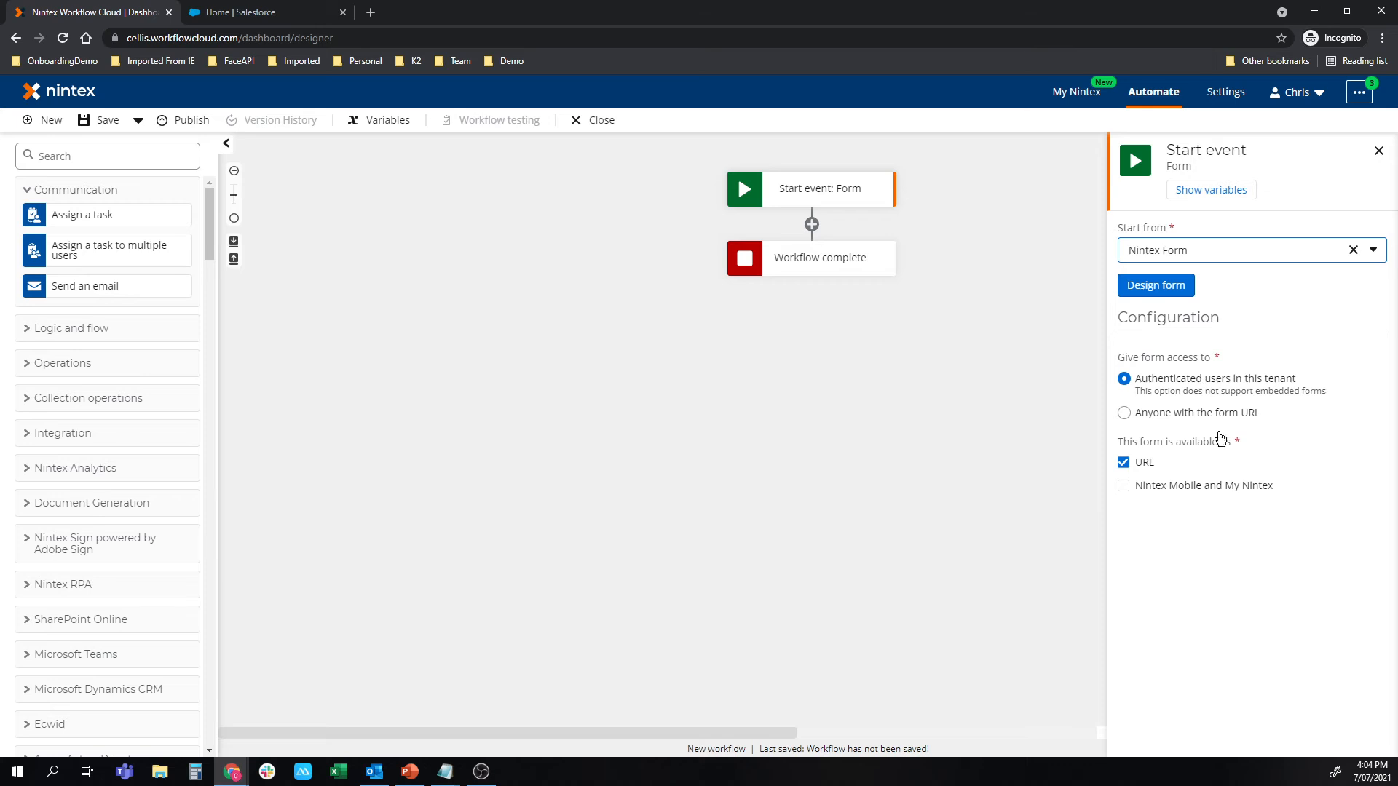
click(1165, 486)
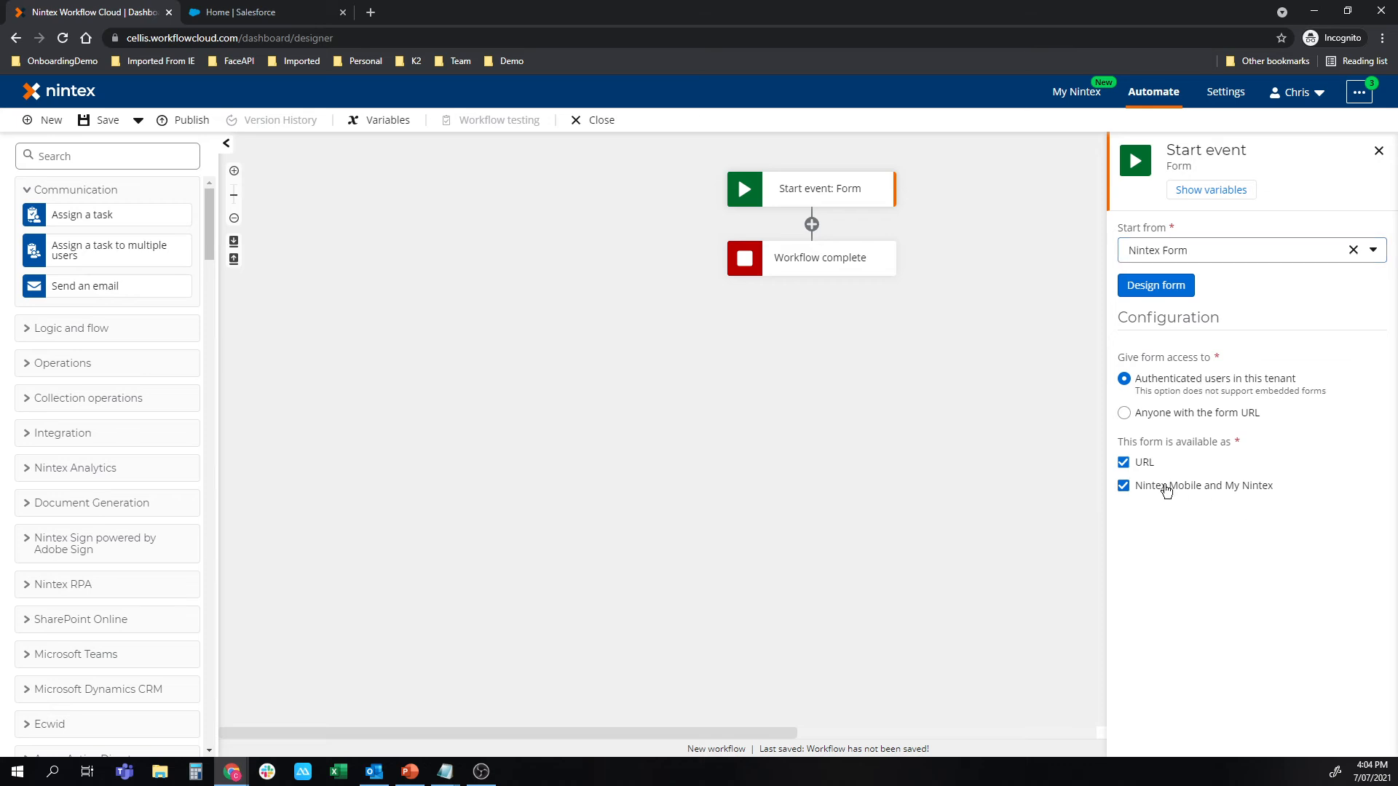
Design the start form by adding a Data lookup control titled Account.
click(1156, 285)
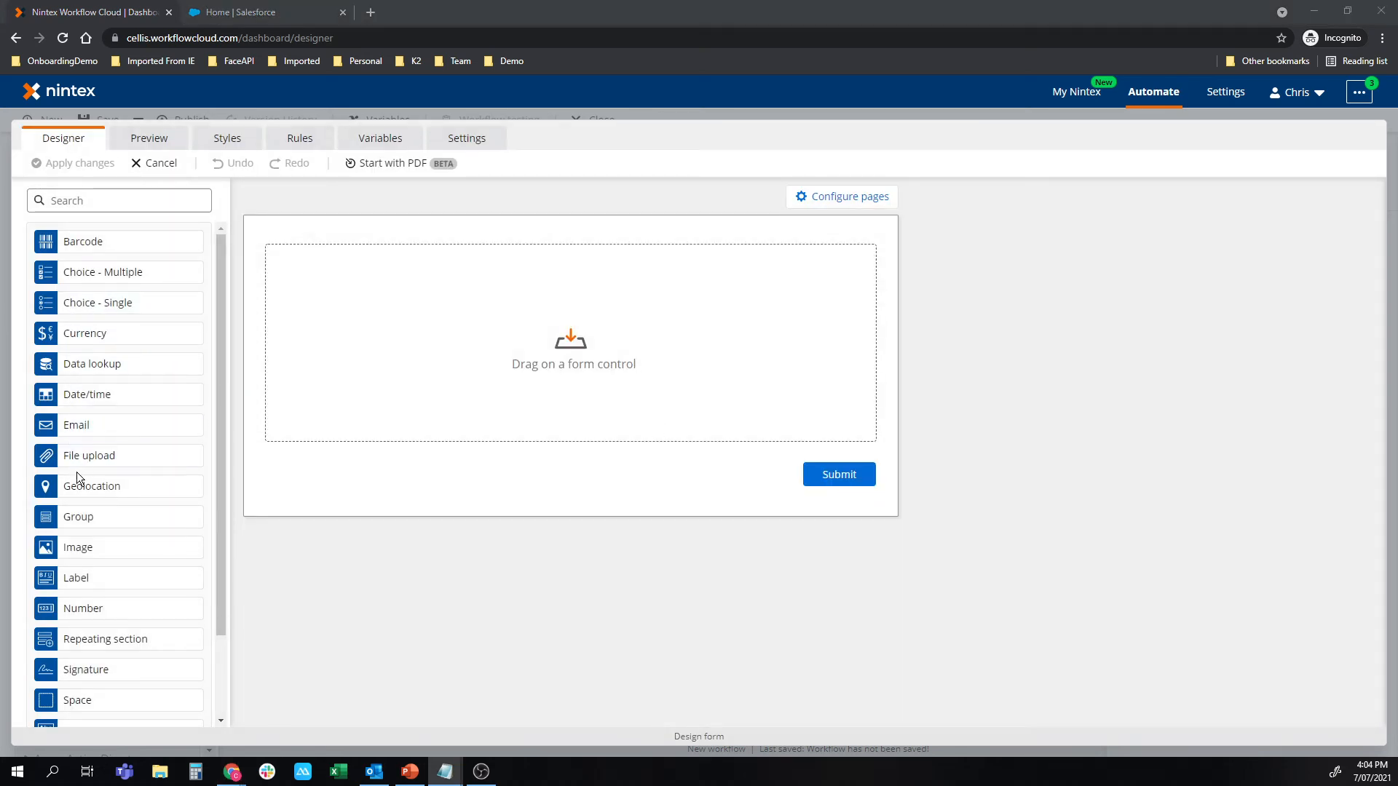
drag(76, 363, 469, 265)
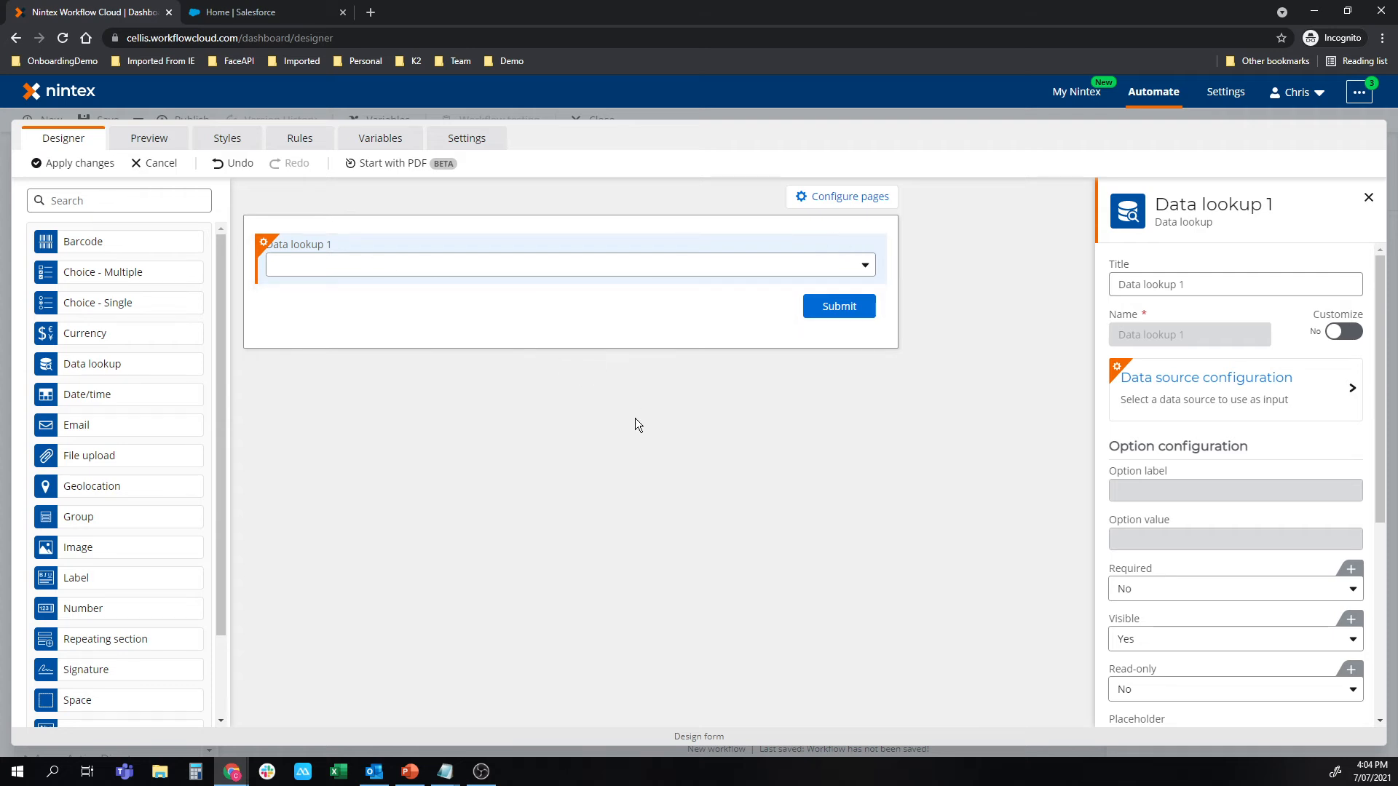
triple_click(1117, 291)
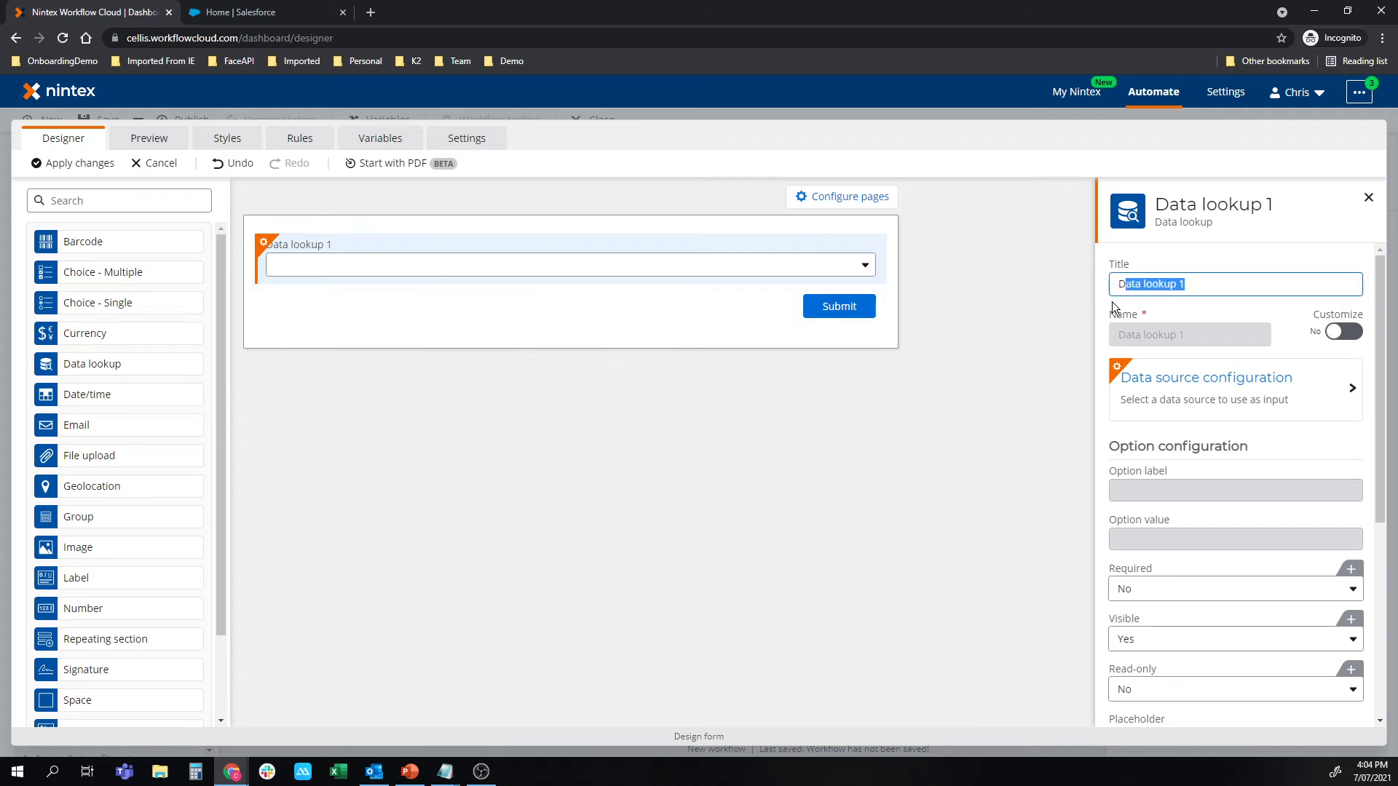
text(Account)
Set the Account lookup's data source to Safalo Salesforce Accounts.
click(1202, 394)
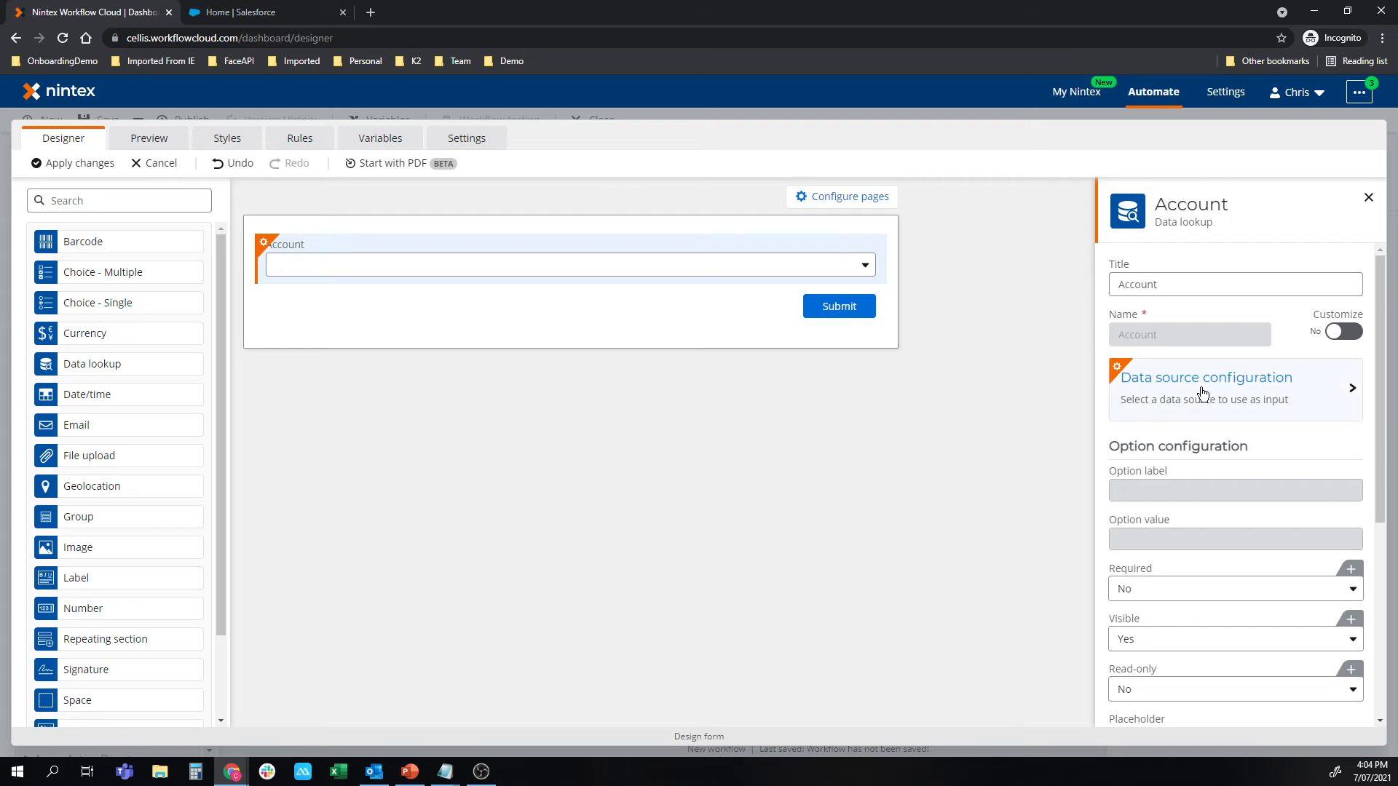
click(1202, 394)
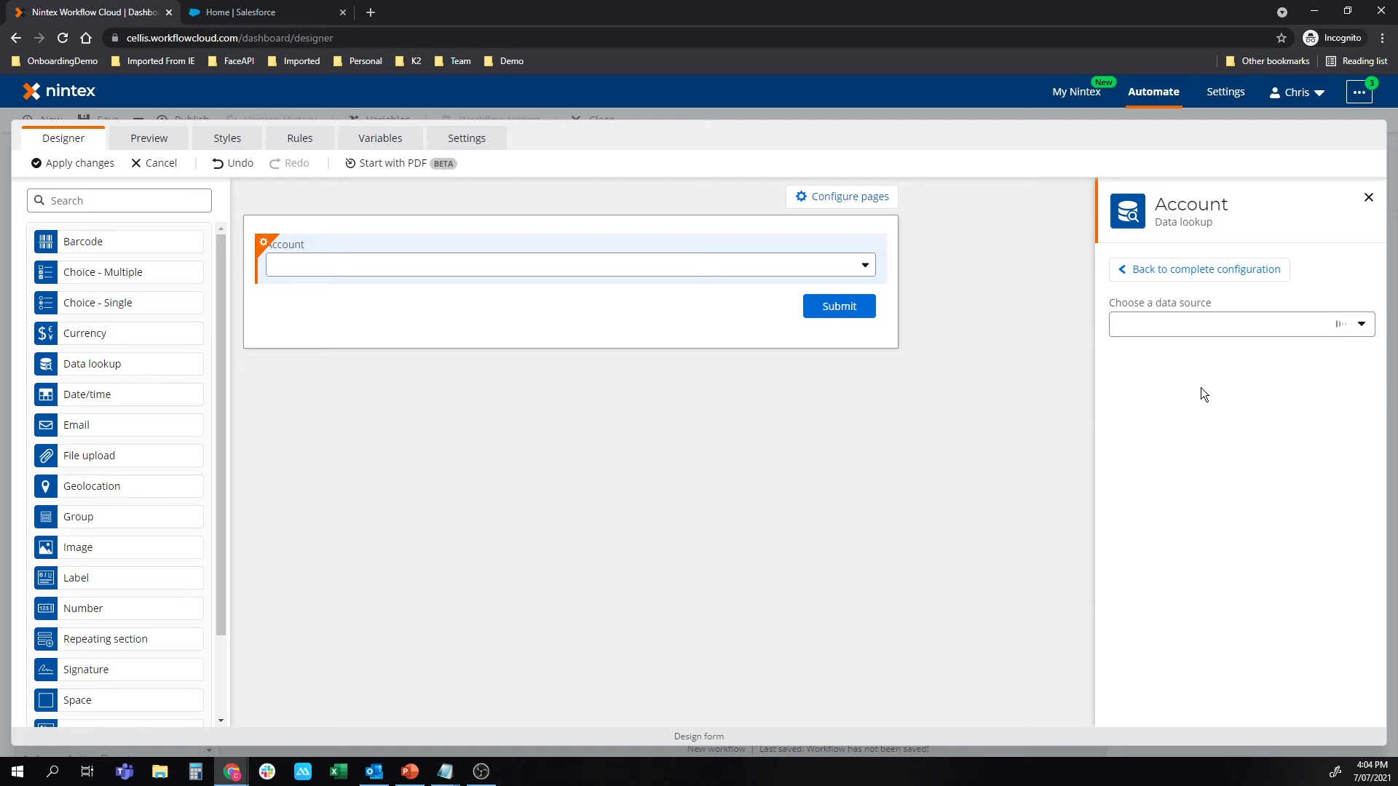
click(1192, 325)
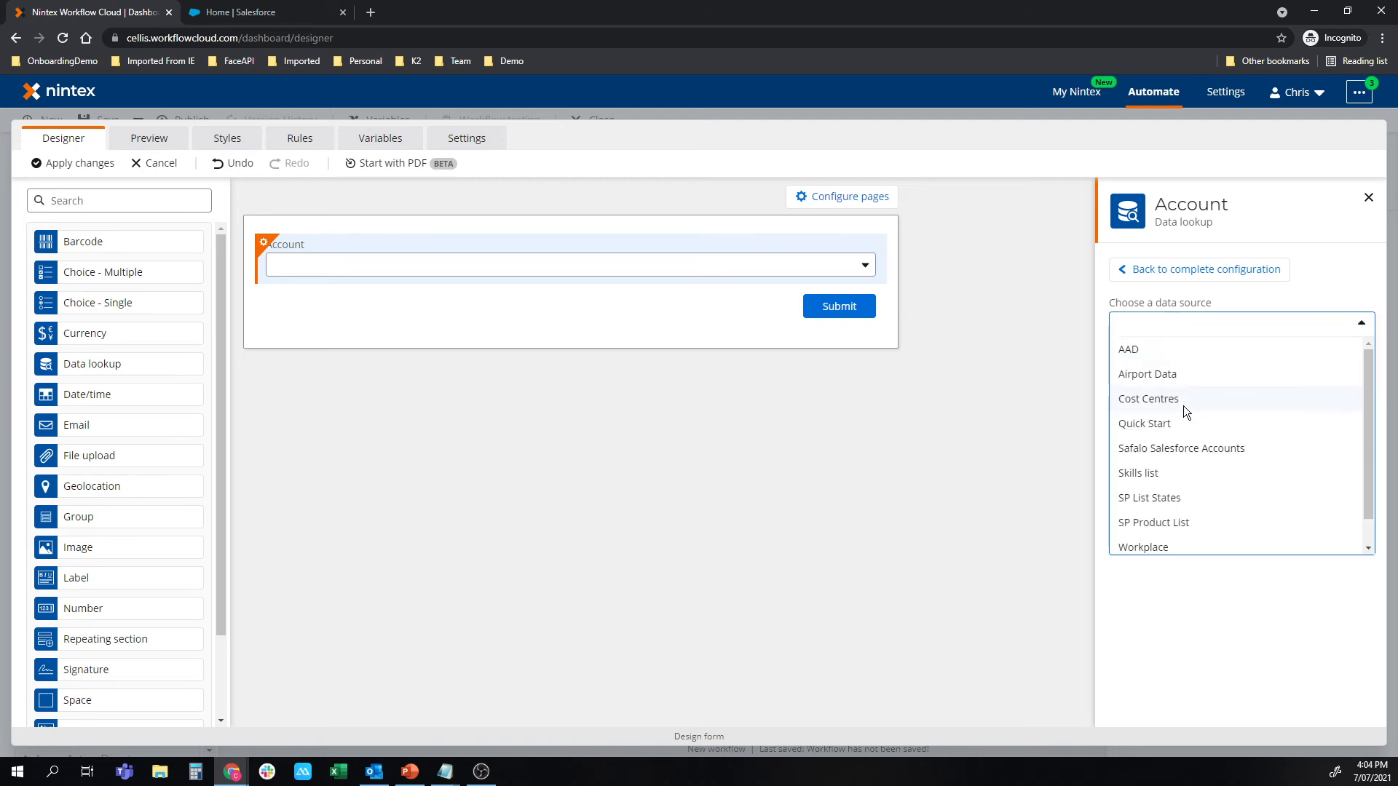
click(1181, 450)
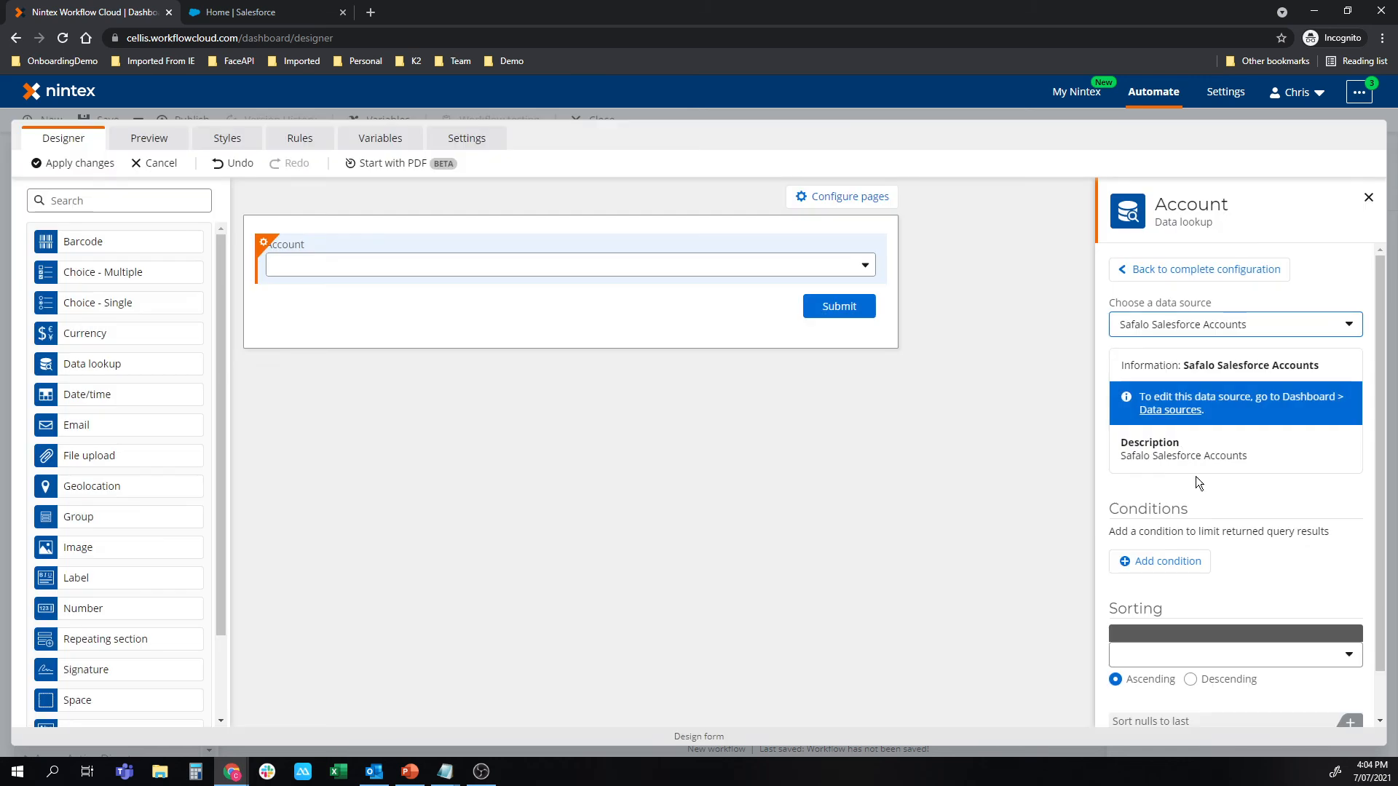
Sort the lookup's query results by Account Name and return to the control's complete configuration.
scroll(1211, 506, down, 1)
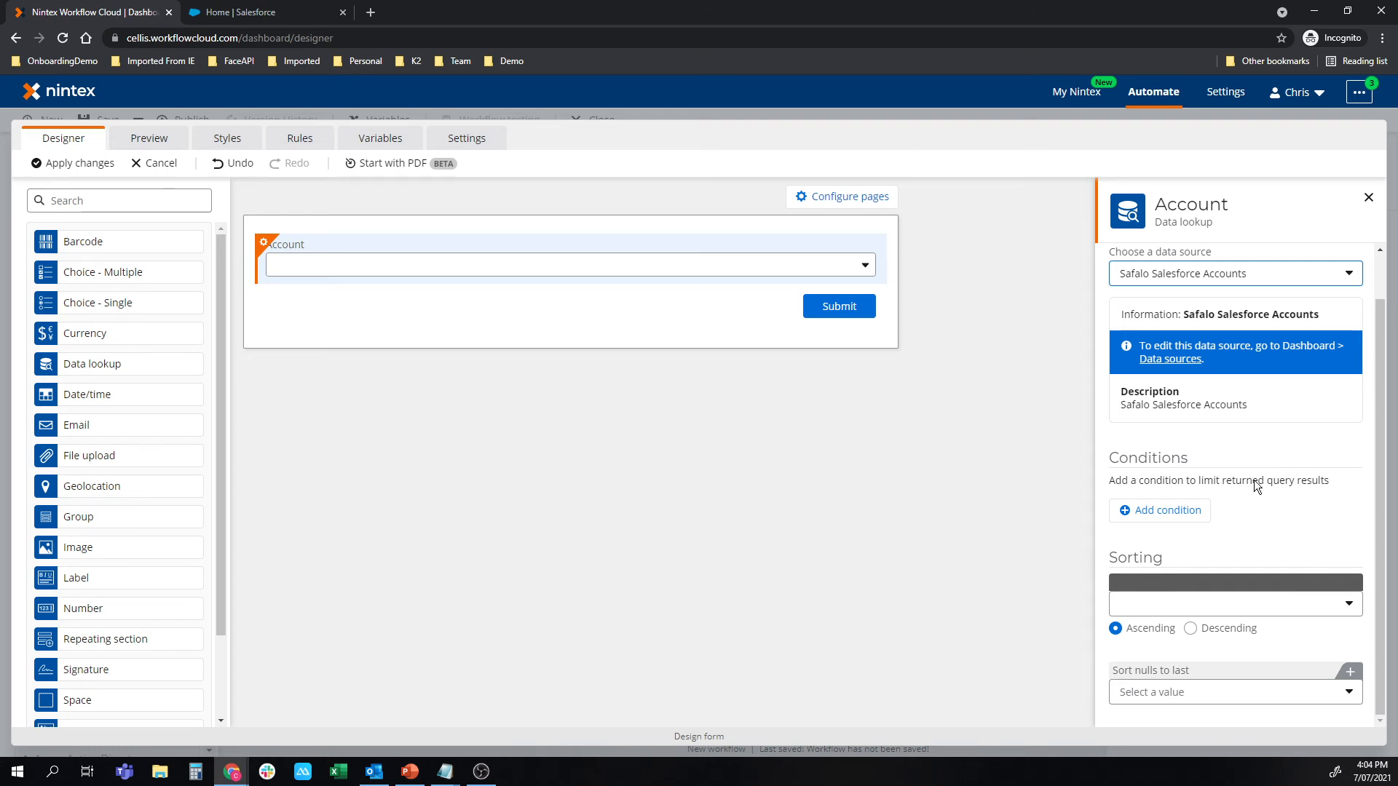
click(1181, 602)
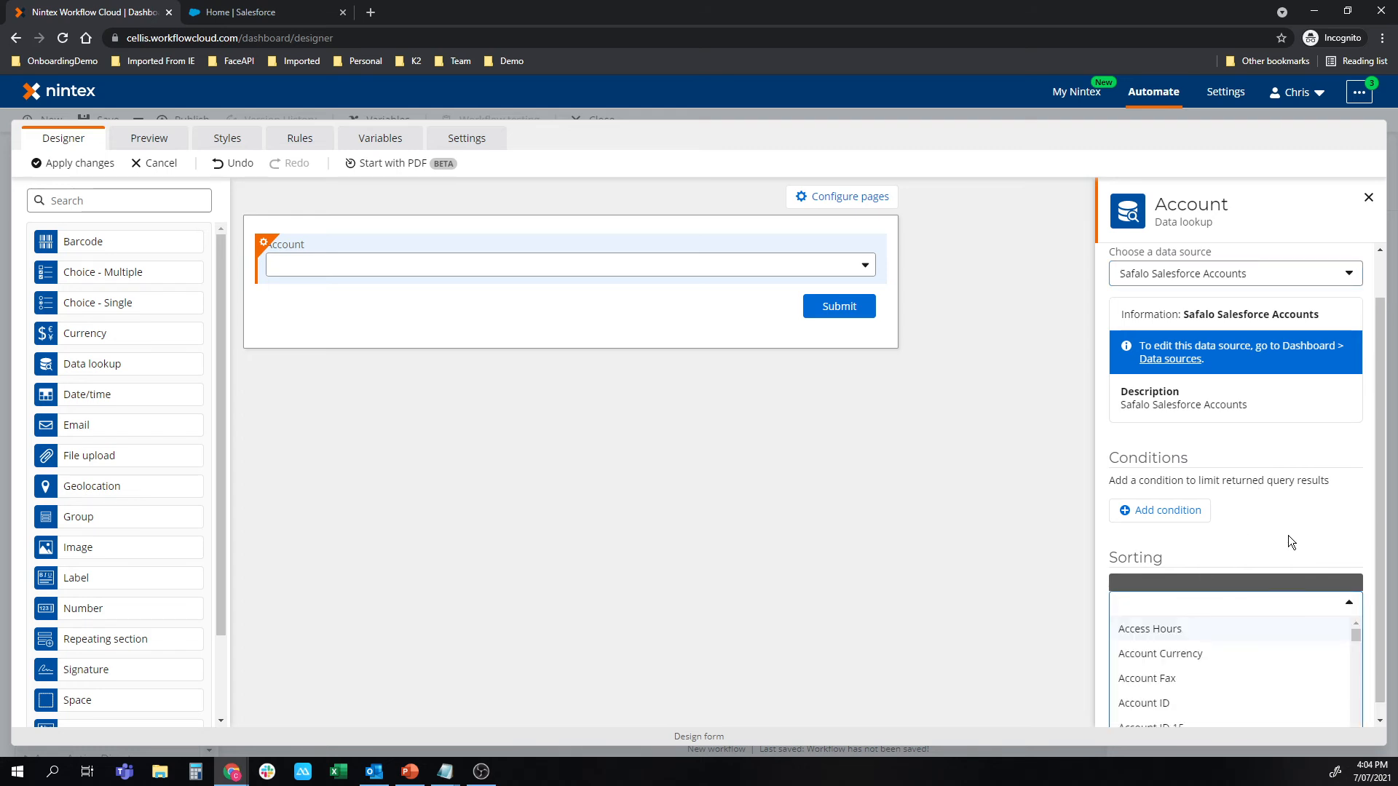
scroll(1213, 630, down, 2)
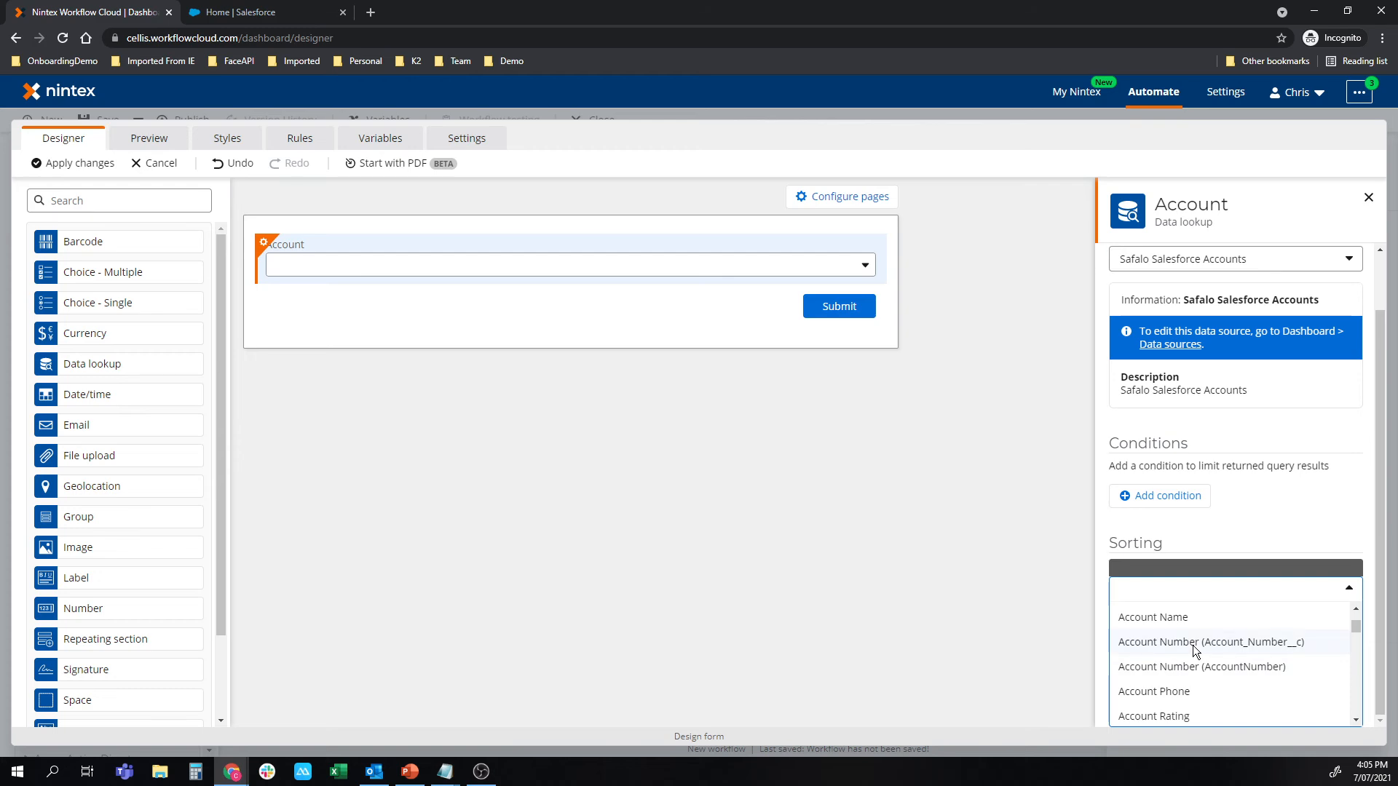
click(1193, 625)
click(1147, 626)
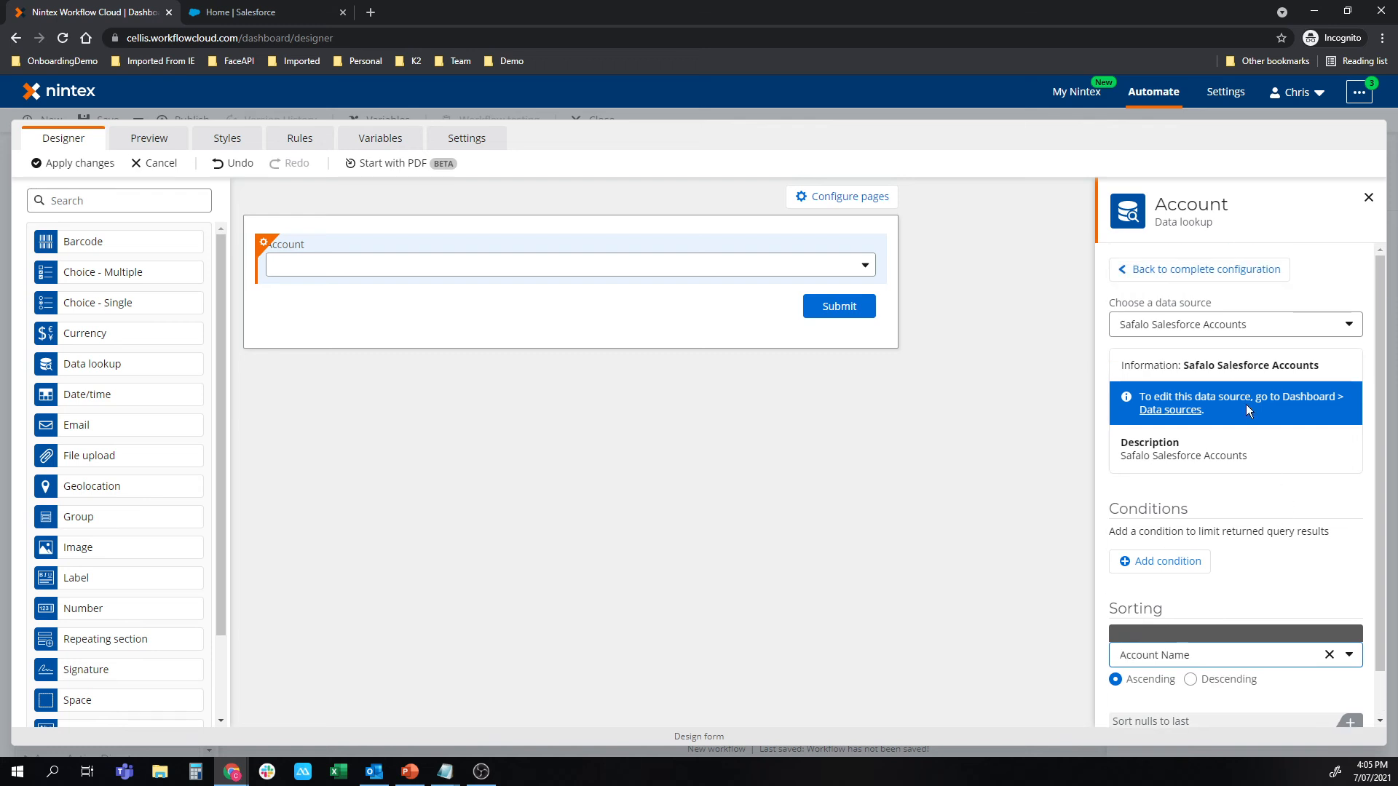
click(1216, 270)
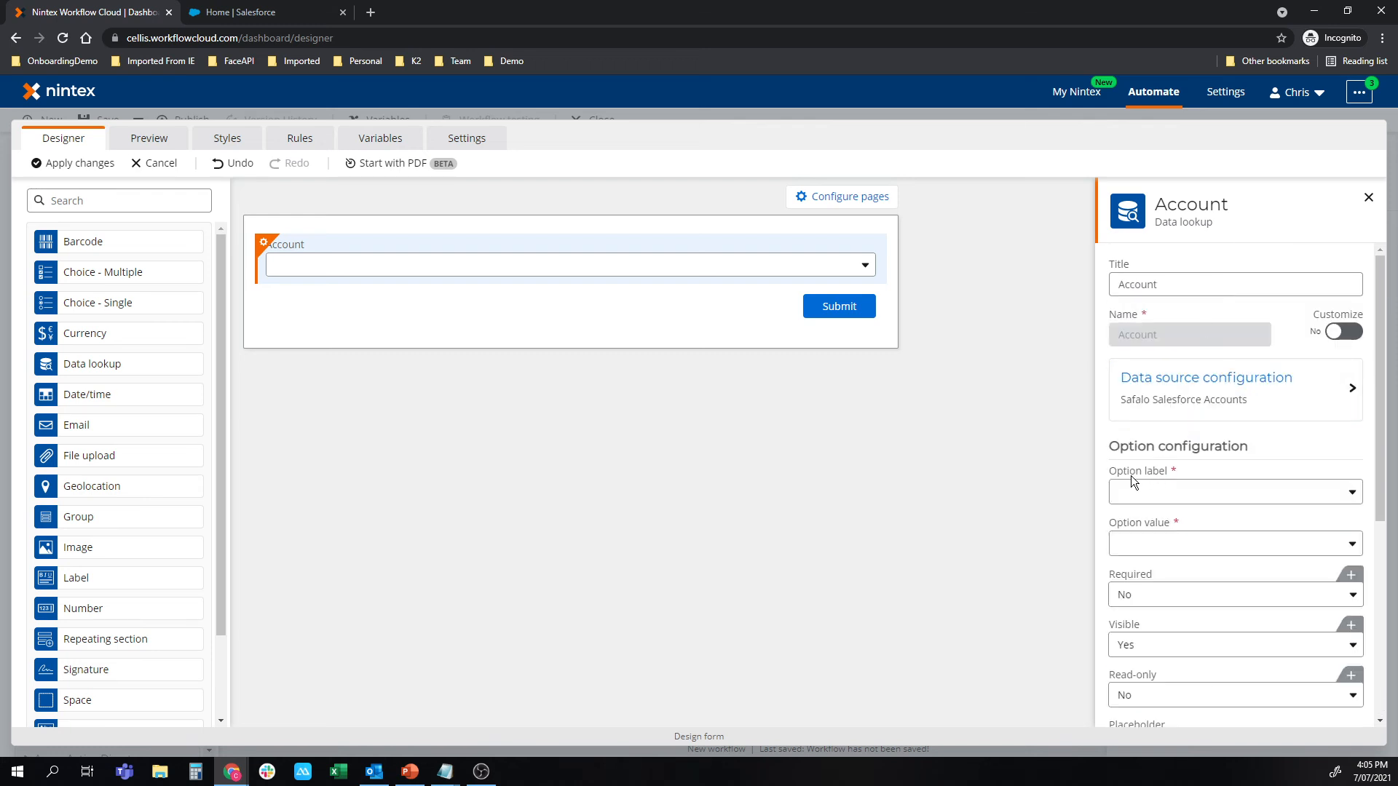
Set both the option label and the option value of the Account lookup to Account Name.
click(1209, 496)
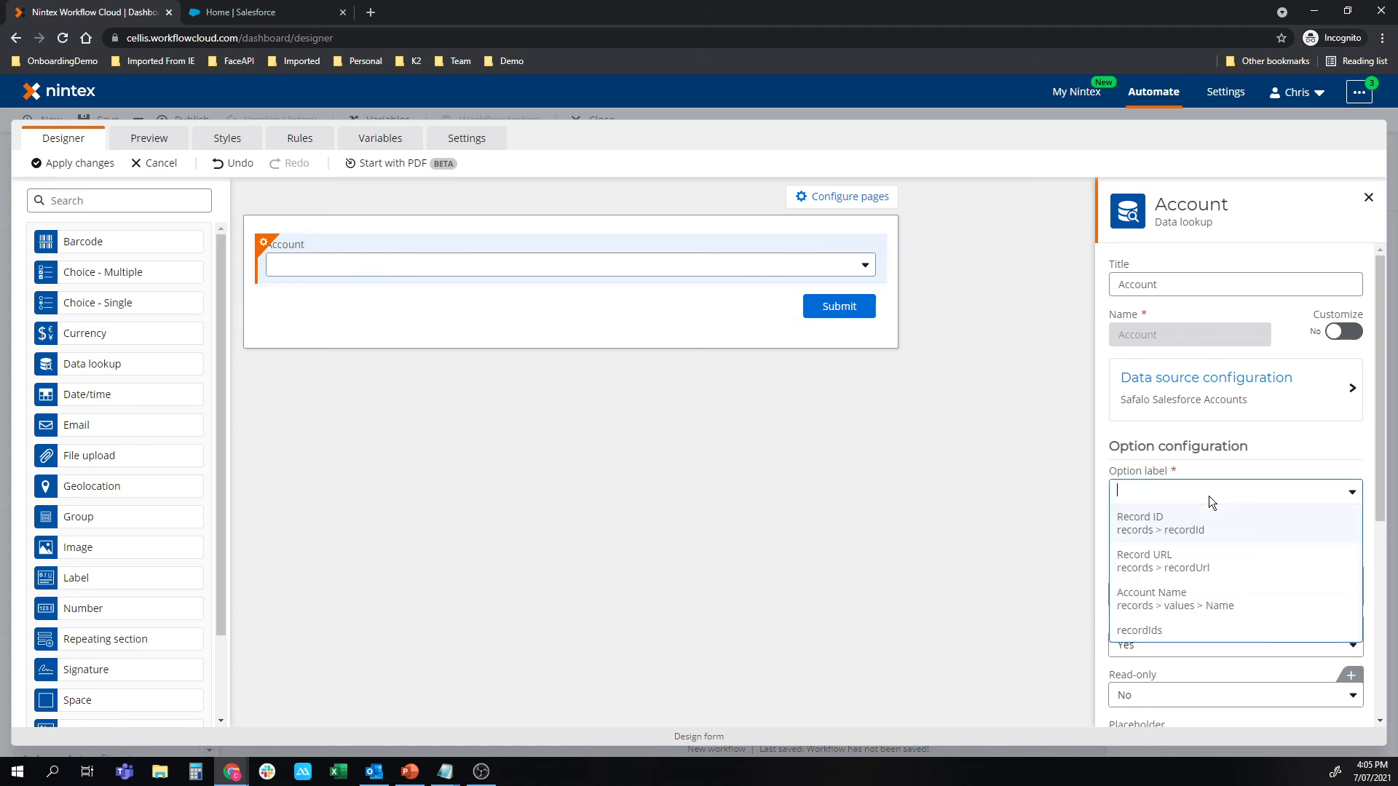
click(1204, 605)
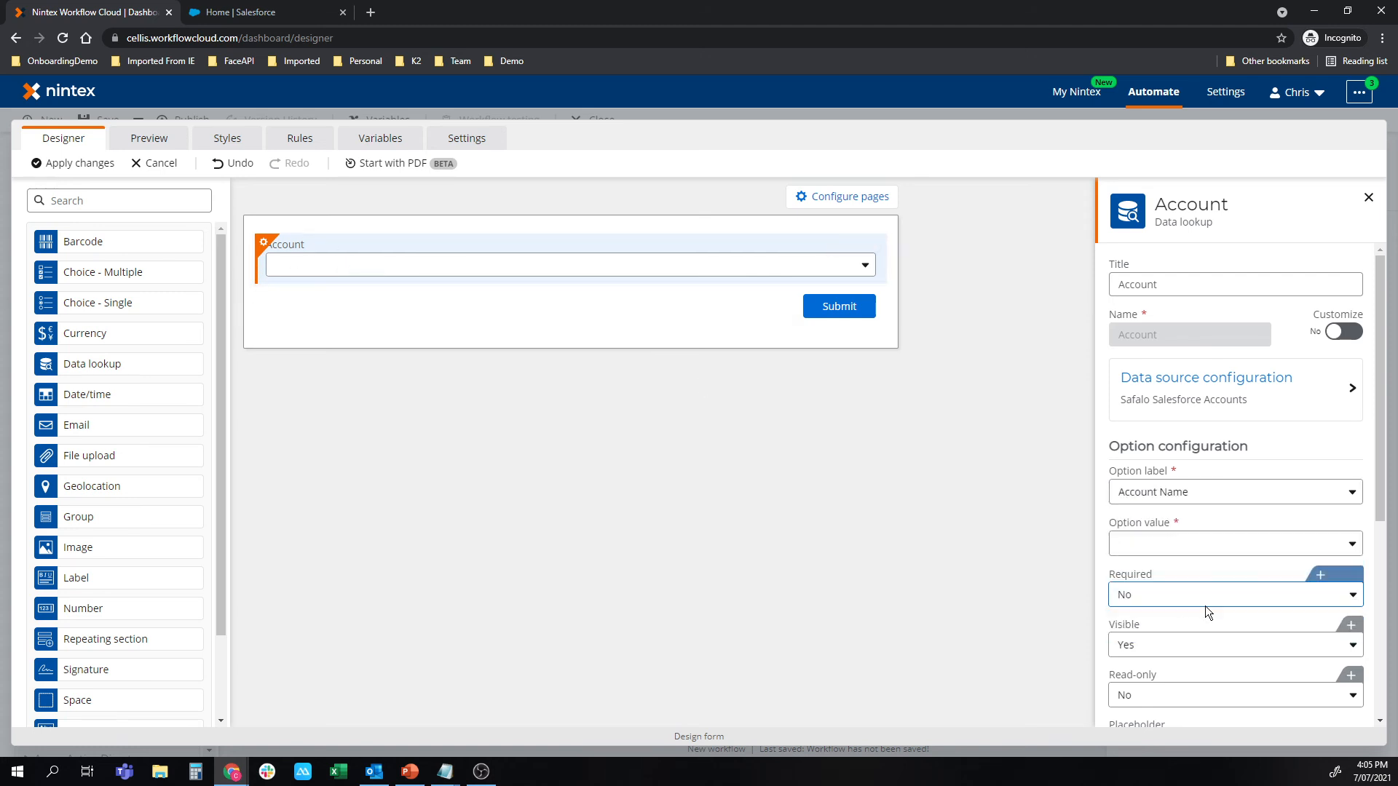
click(1206, 542)
click(1205, 658)
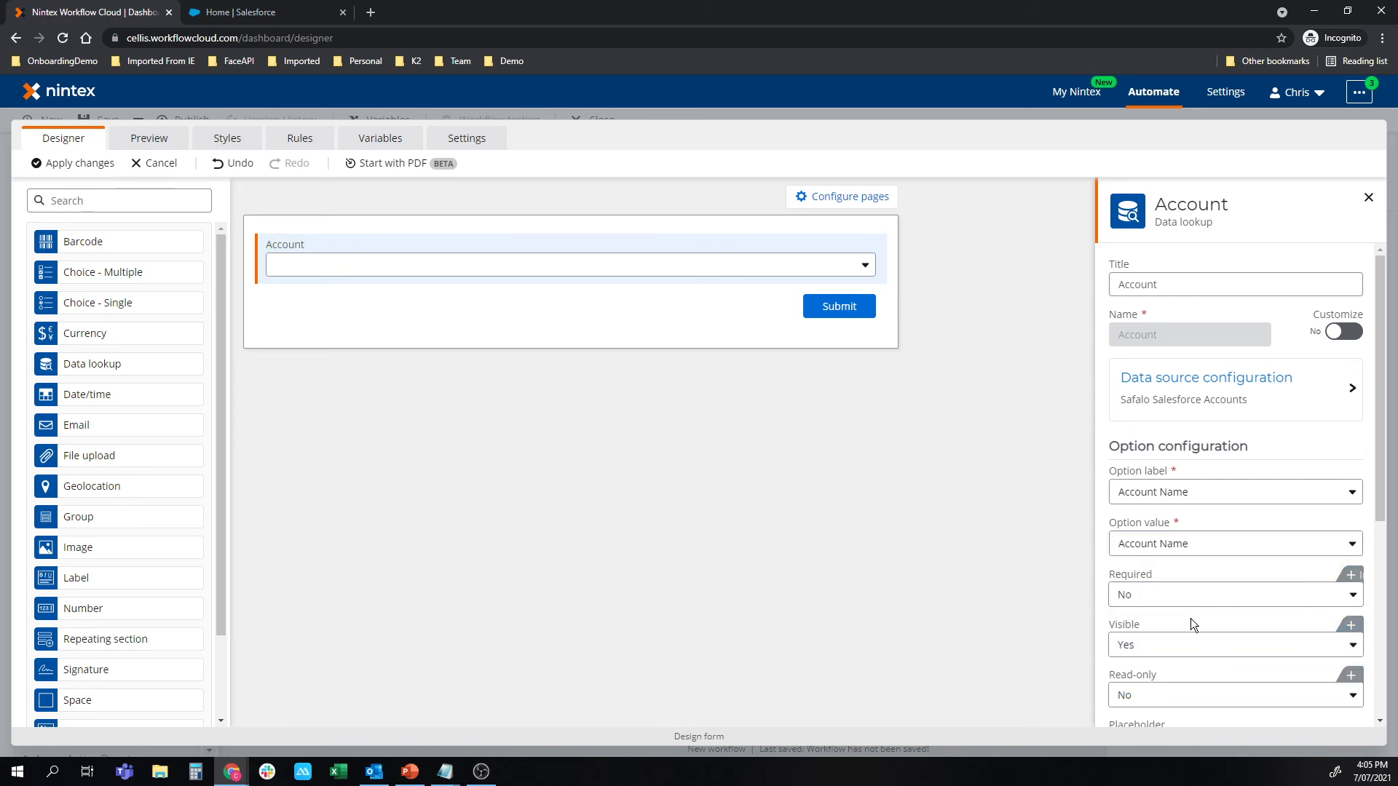
scroll(1190, 618, down, 1)
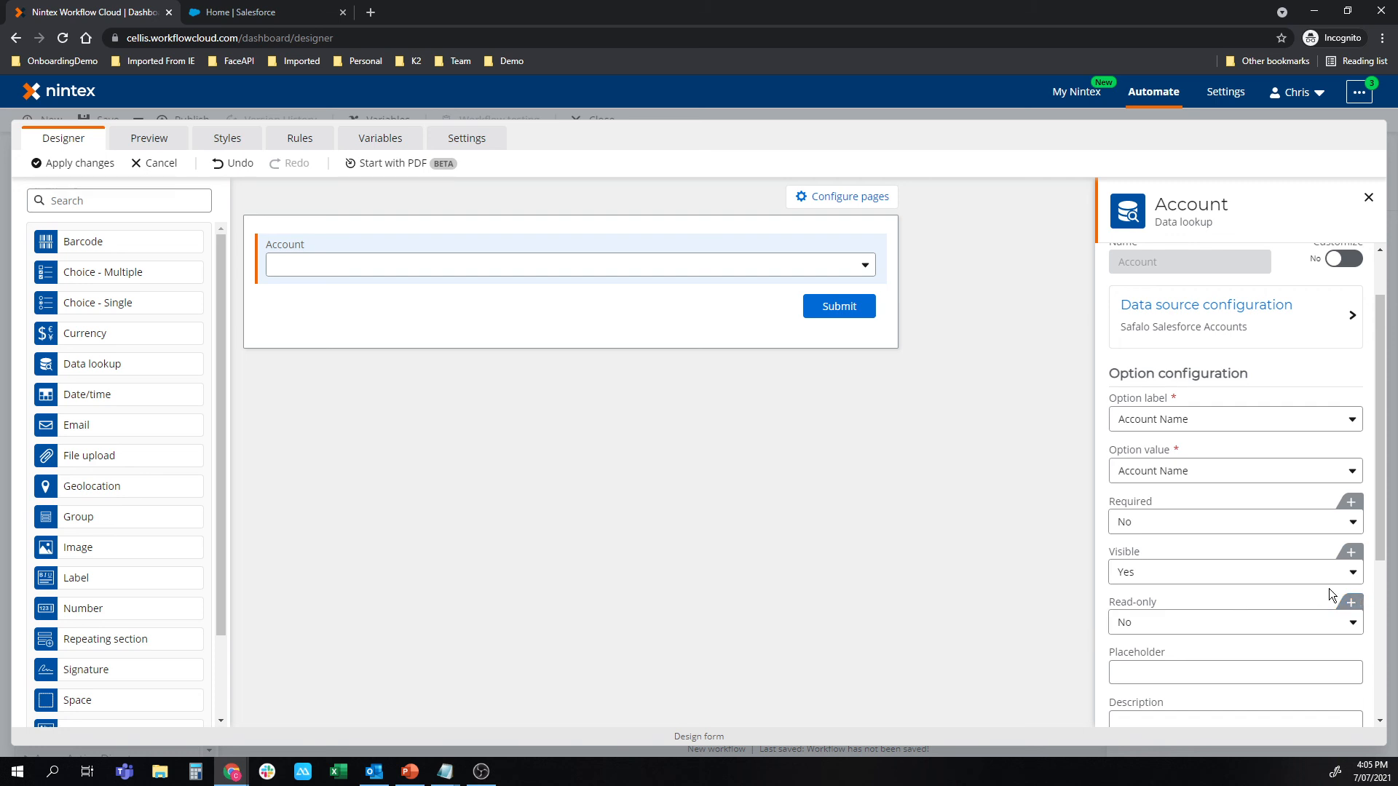
click(899, 515)
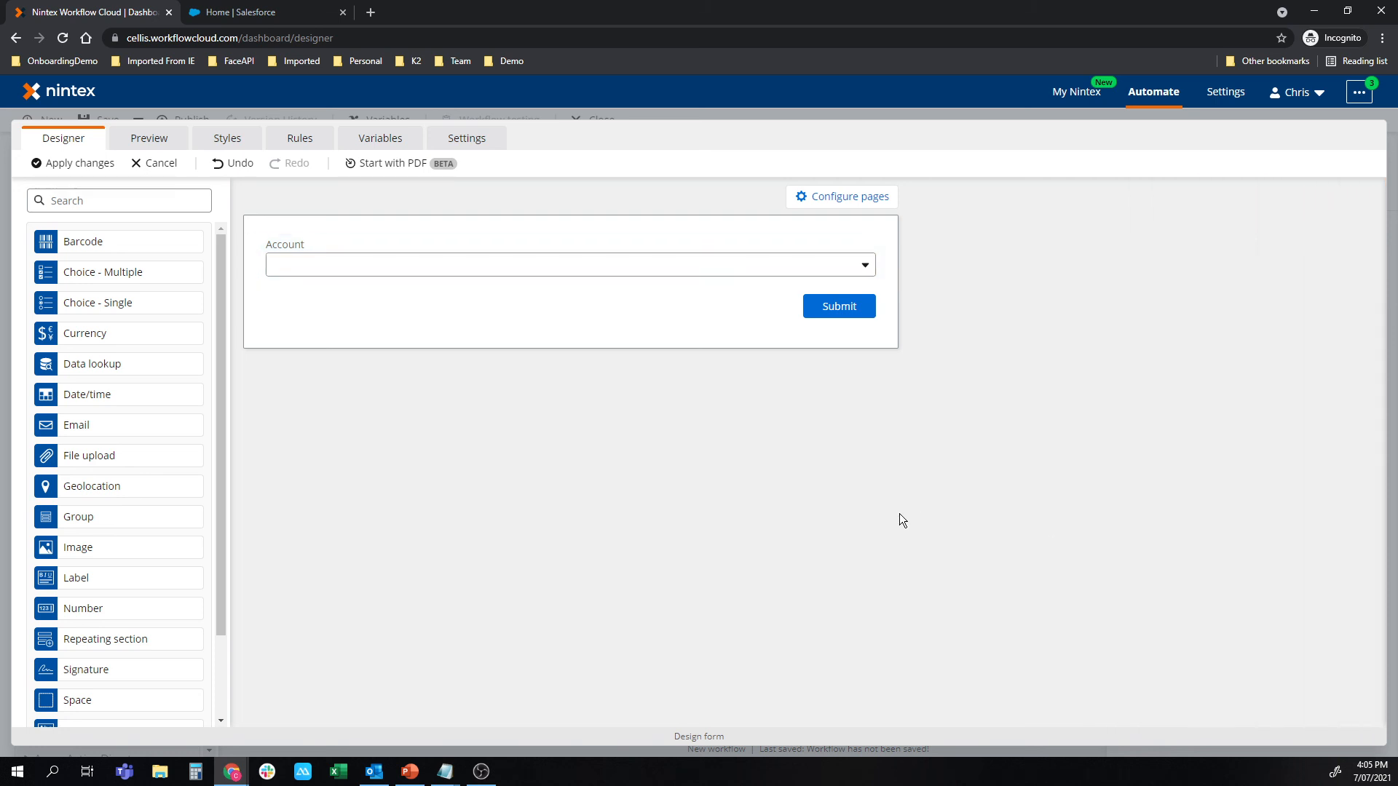
Preview the form and look through the accounts offered by the Account lookup.
click(143, 143)
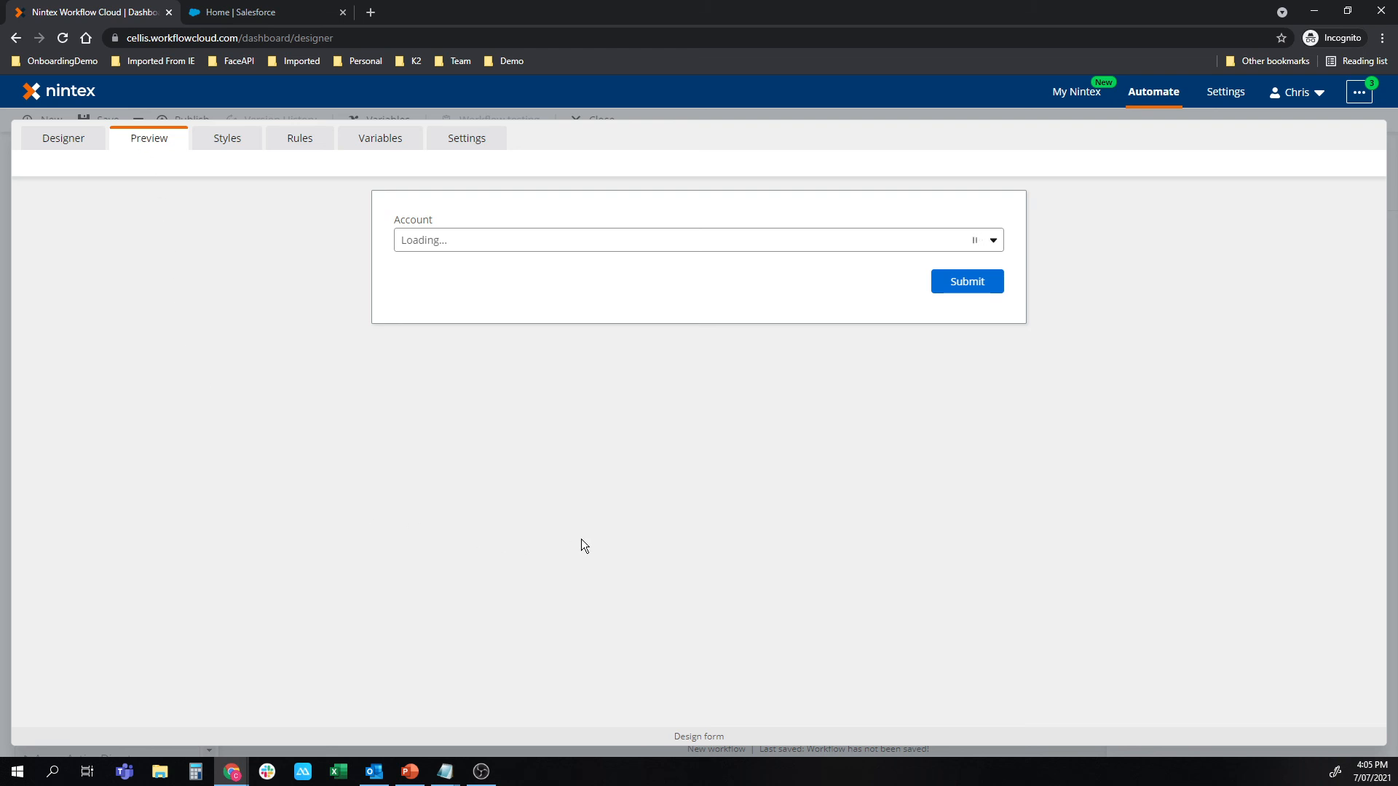
click(994, 243)
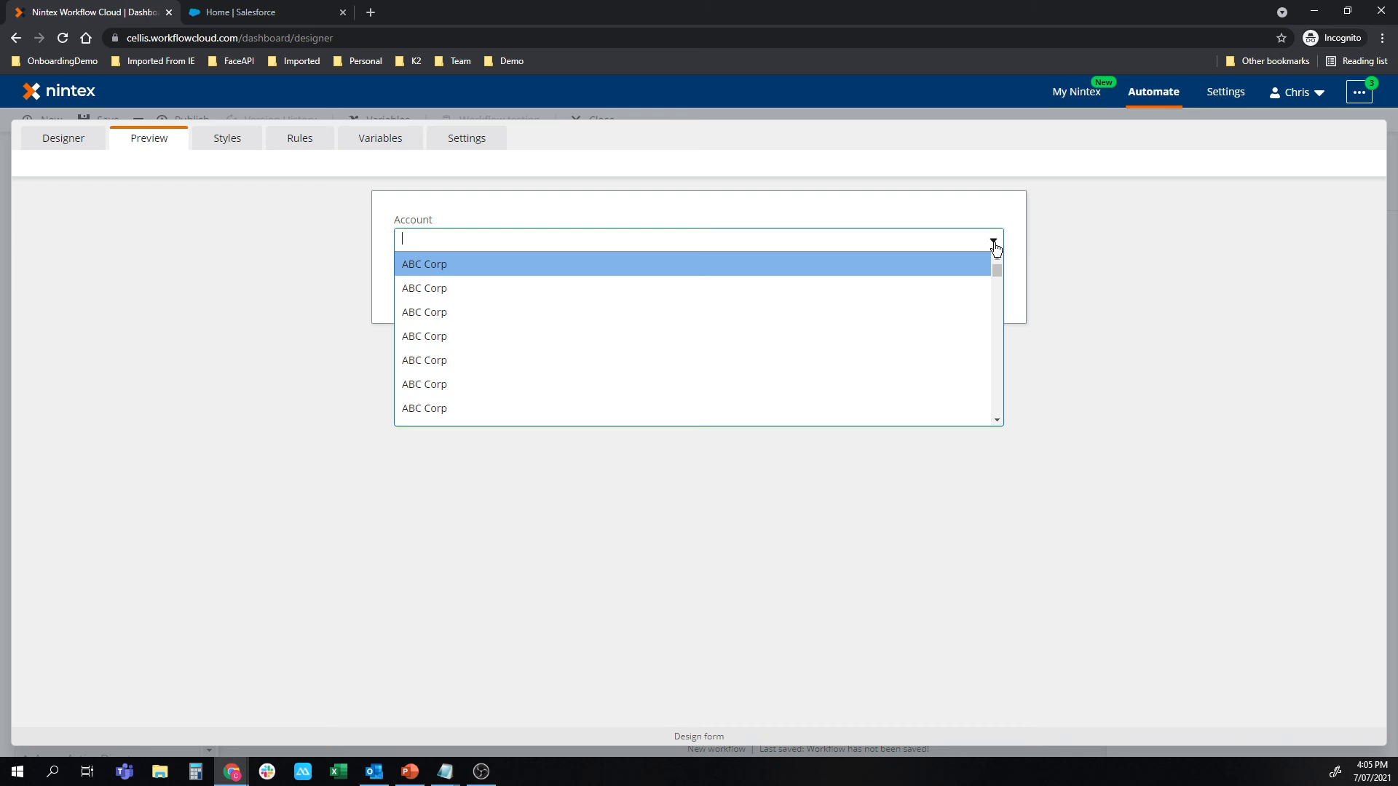
scroll(571, 334, down, 2)
scroll(571, 334, down, 5)
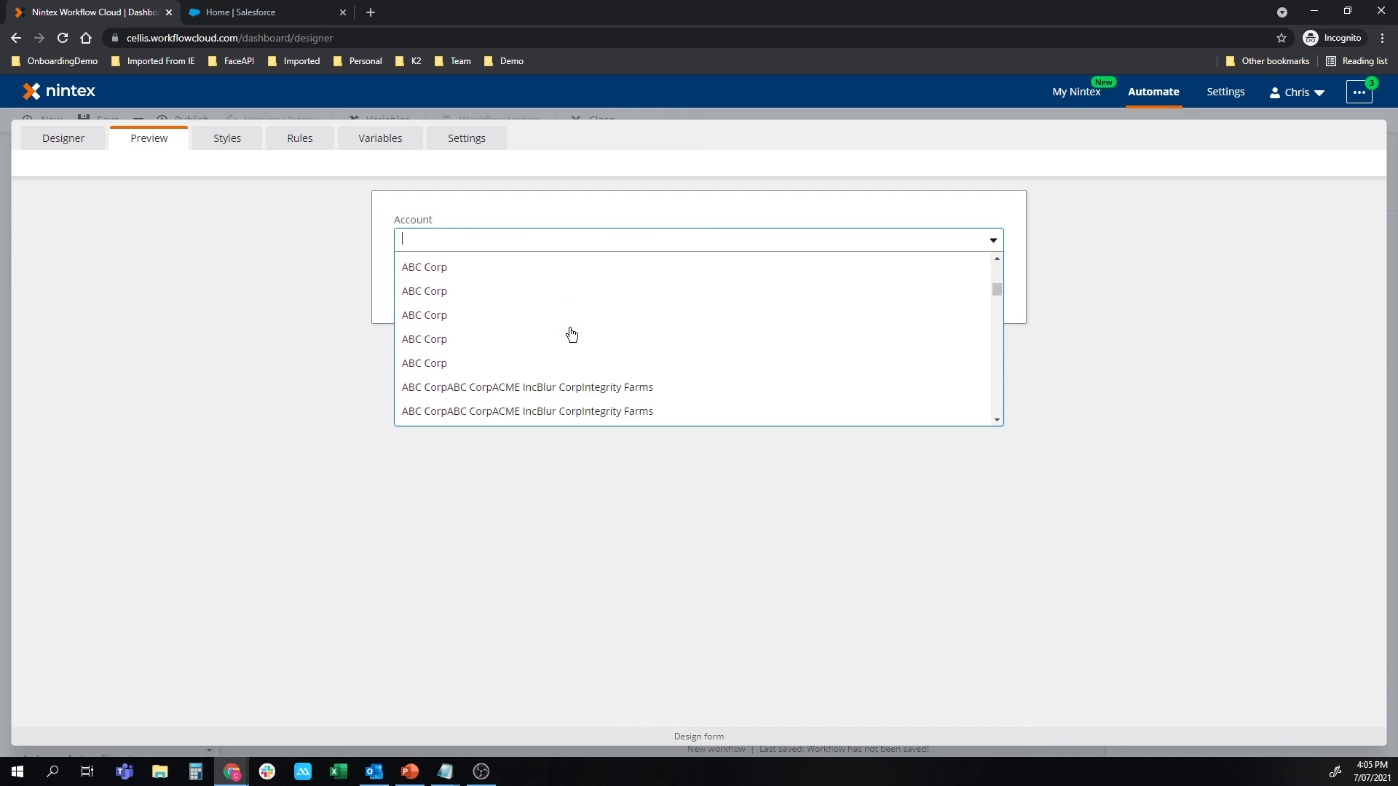
scroll(568, 331, down, 10)
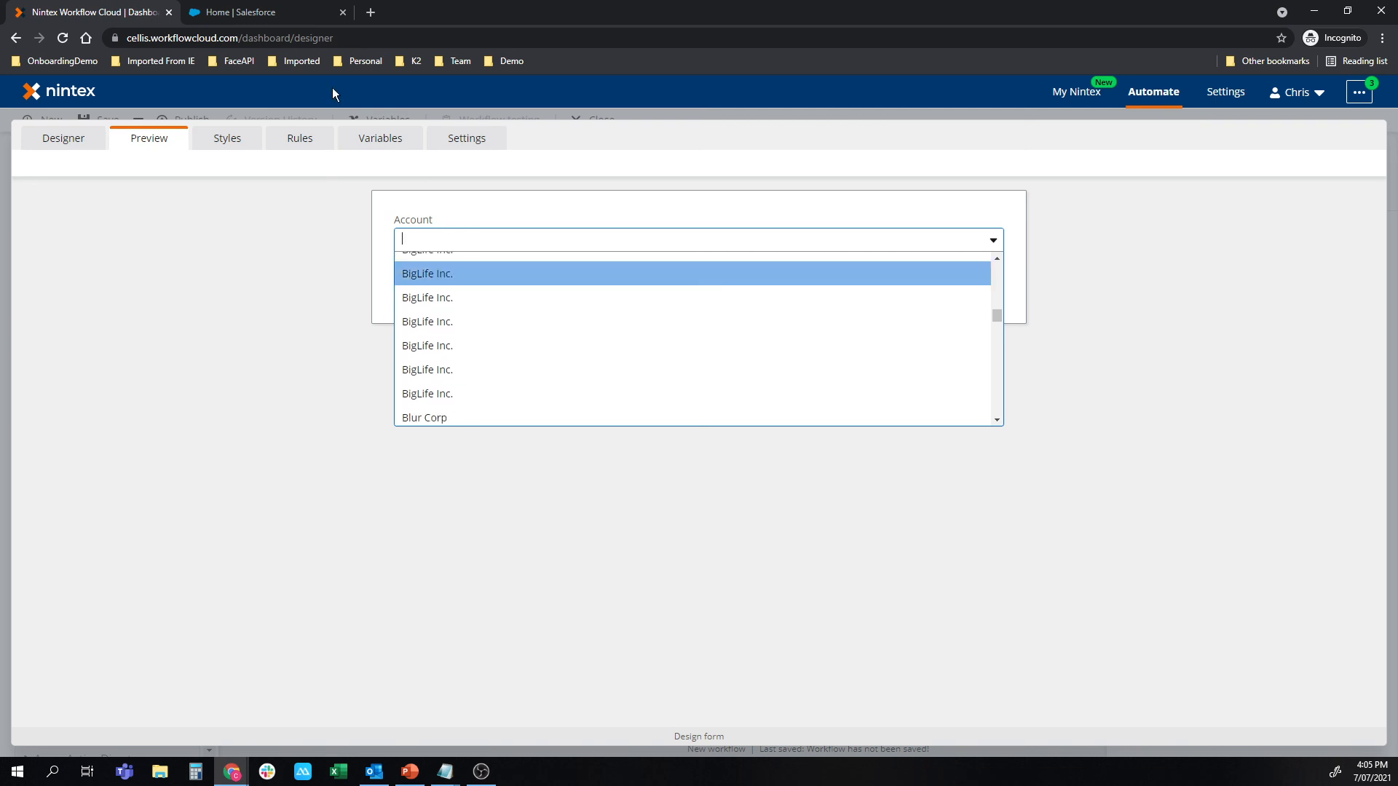
Switch to Salesforce and view its Accounts list for comparison, dismissing the session notice.
click(283, 15)
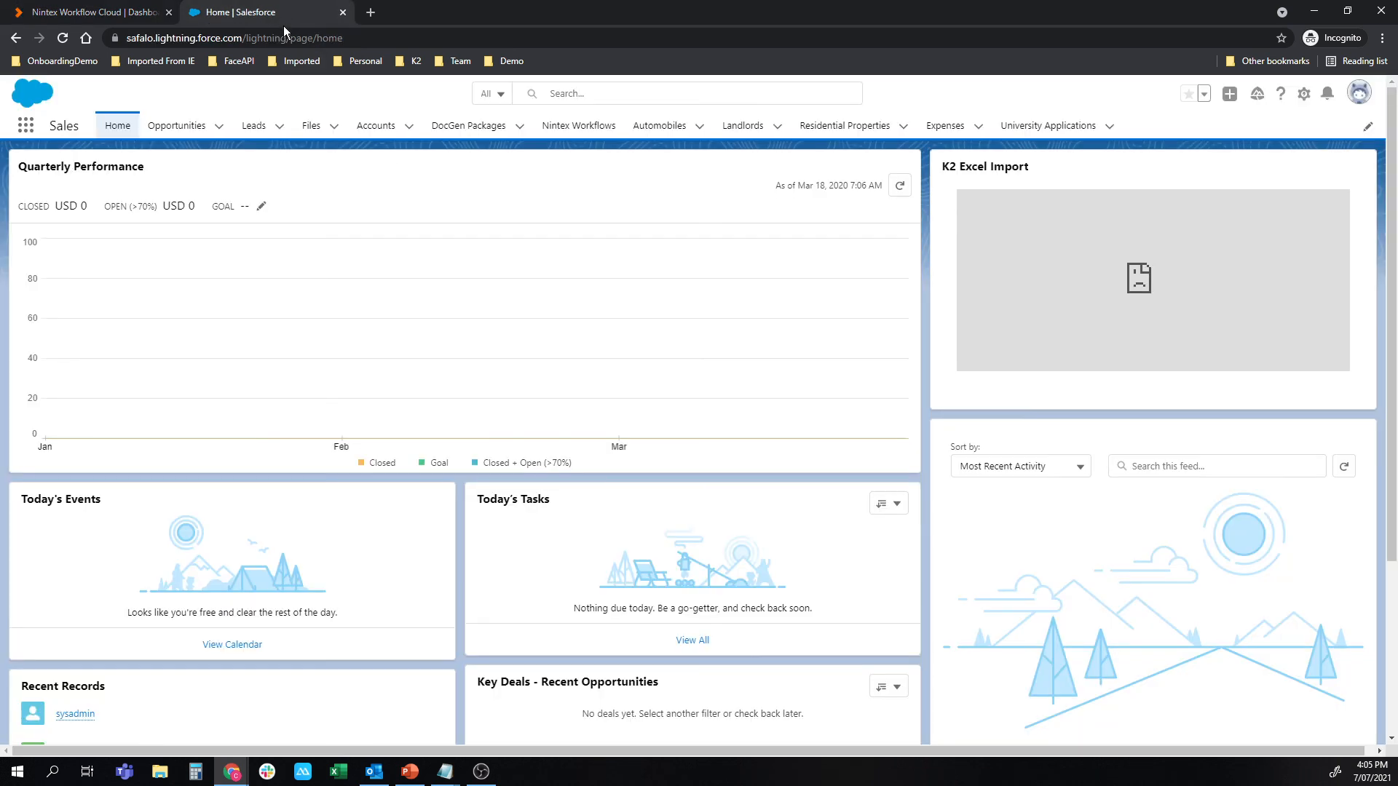
click(384, 128)
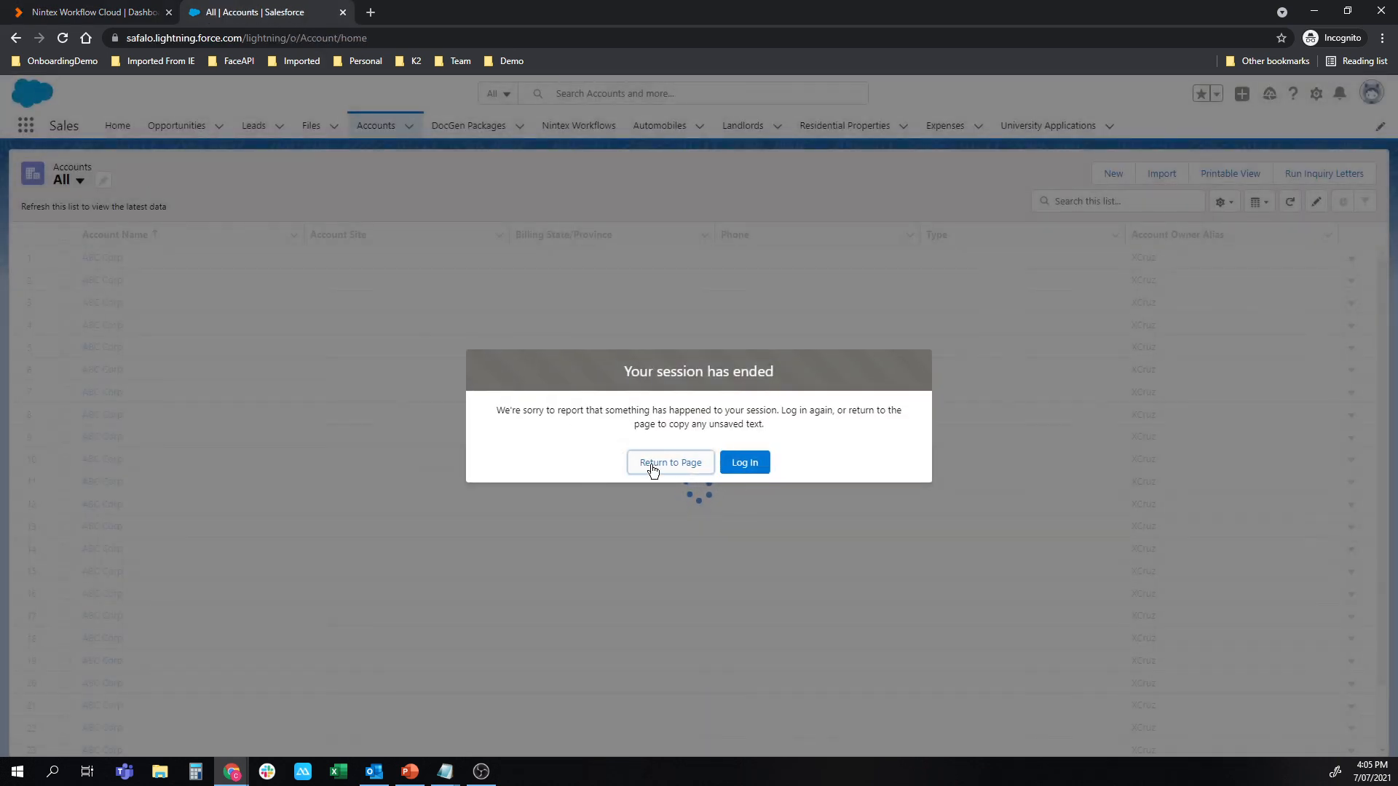
click(659, 466)
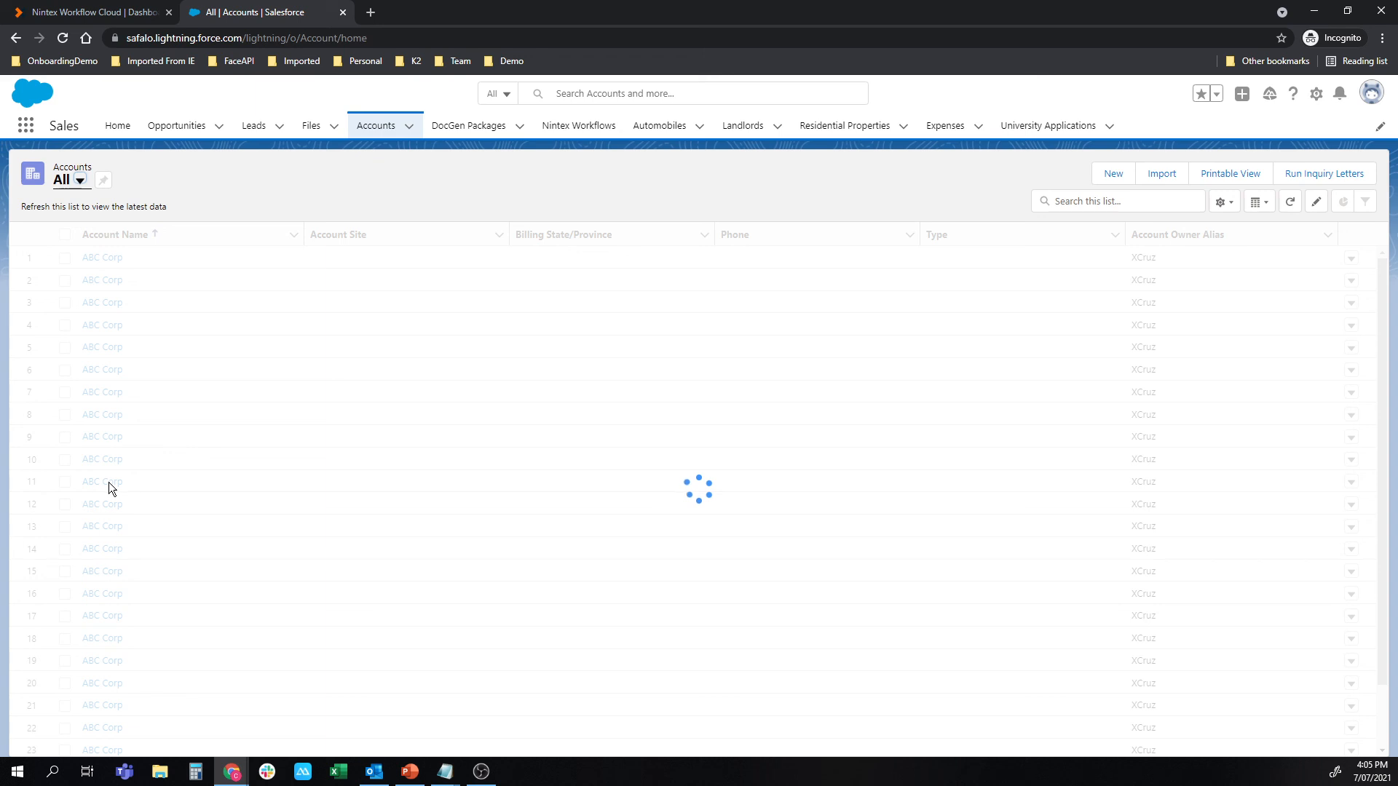
Switch back to the Nintex form preview, review the Account options and select ABC Corp.
click(102, 13)
scroll(446, 300, up, 1)
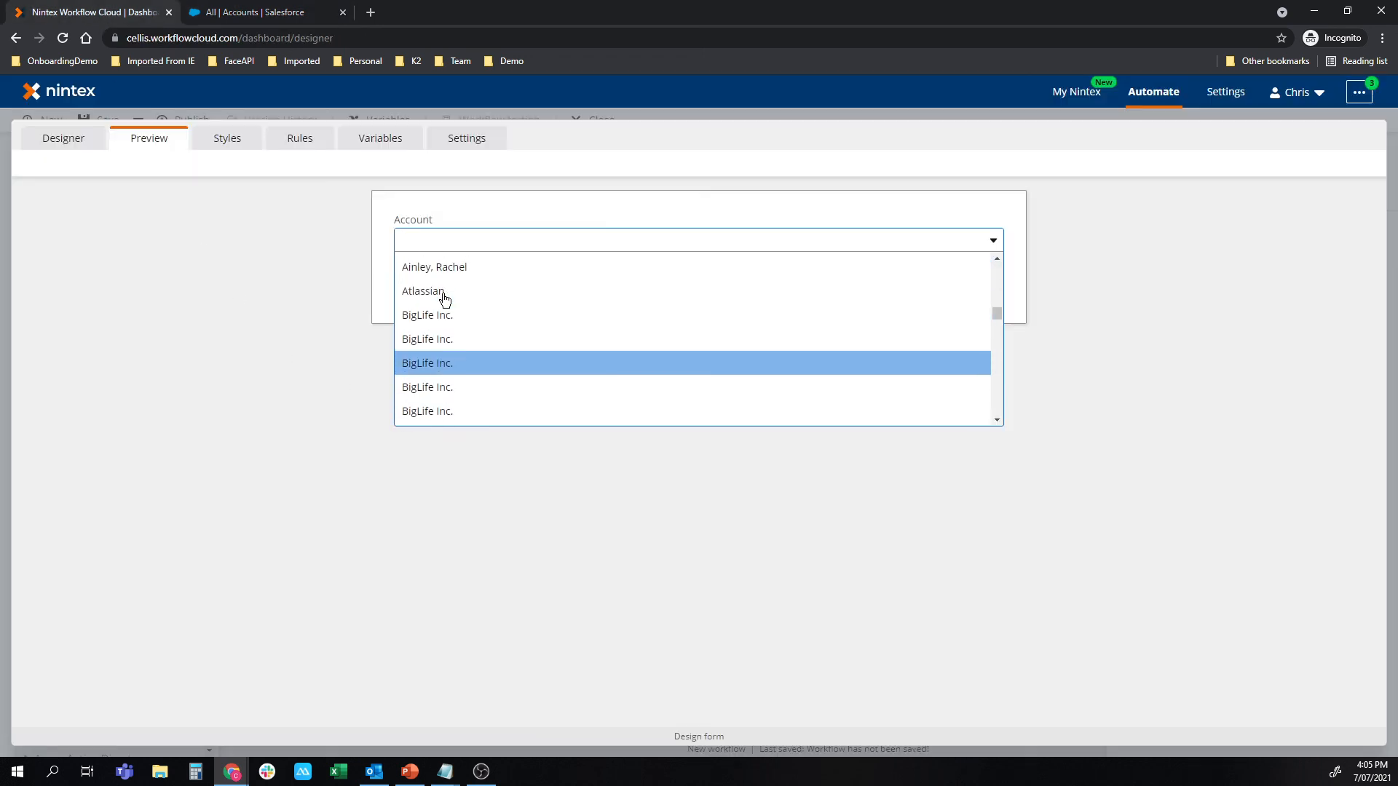
scroll(446, 300, up, 3)
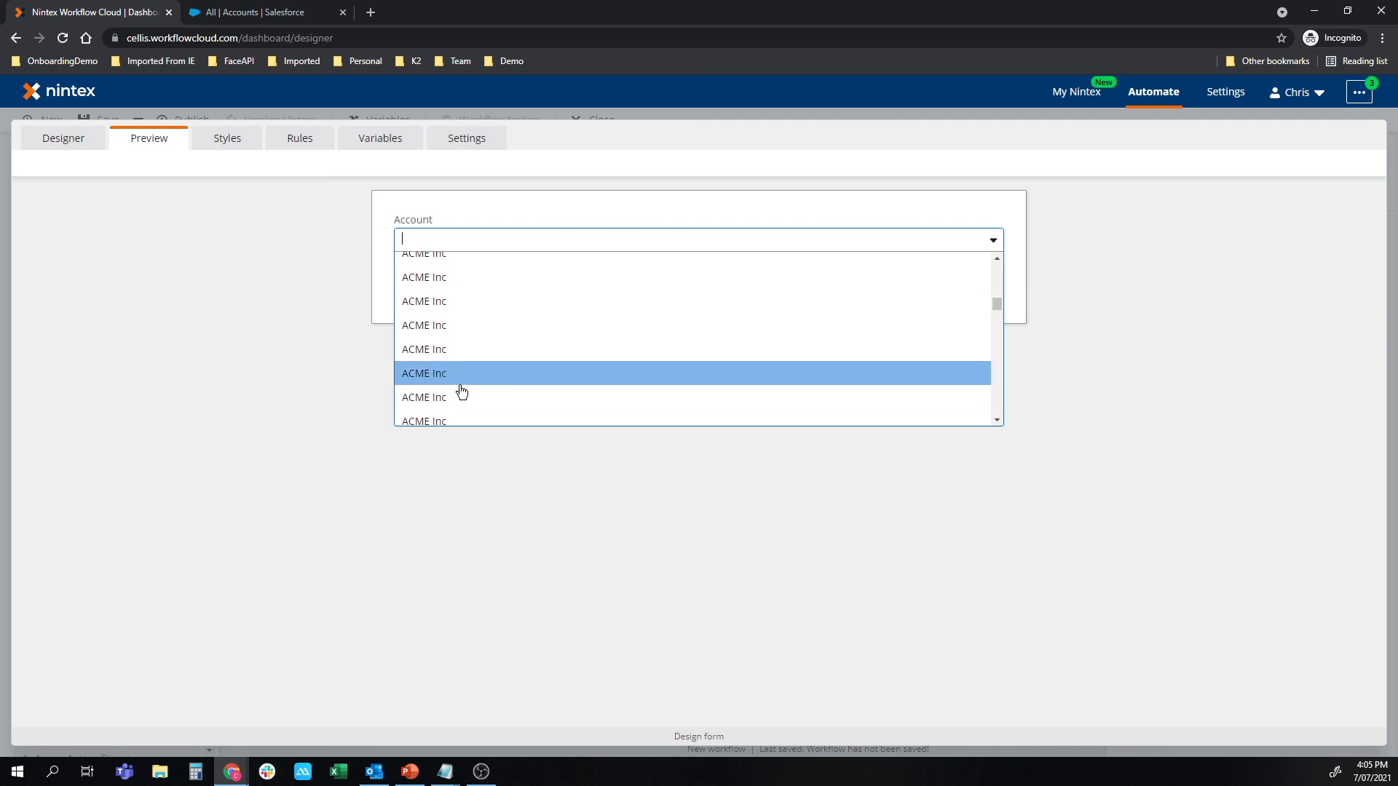
scroll(471, 350, up, 3)
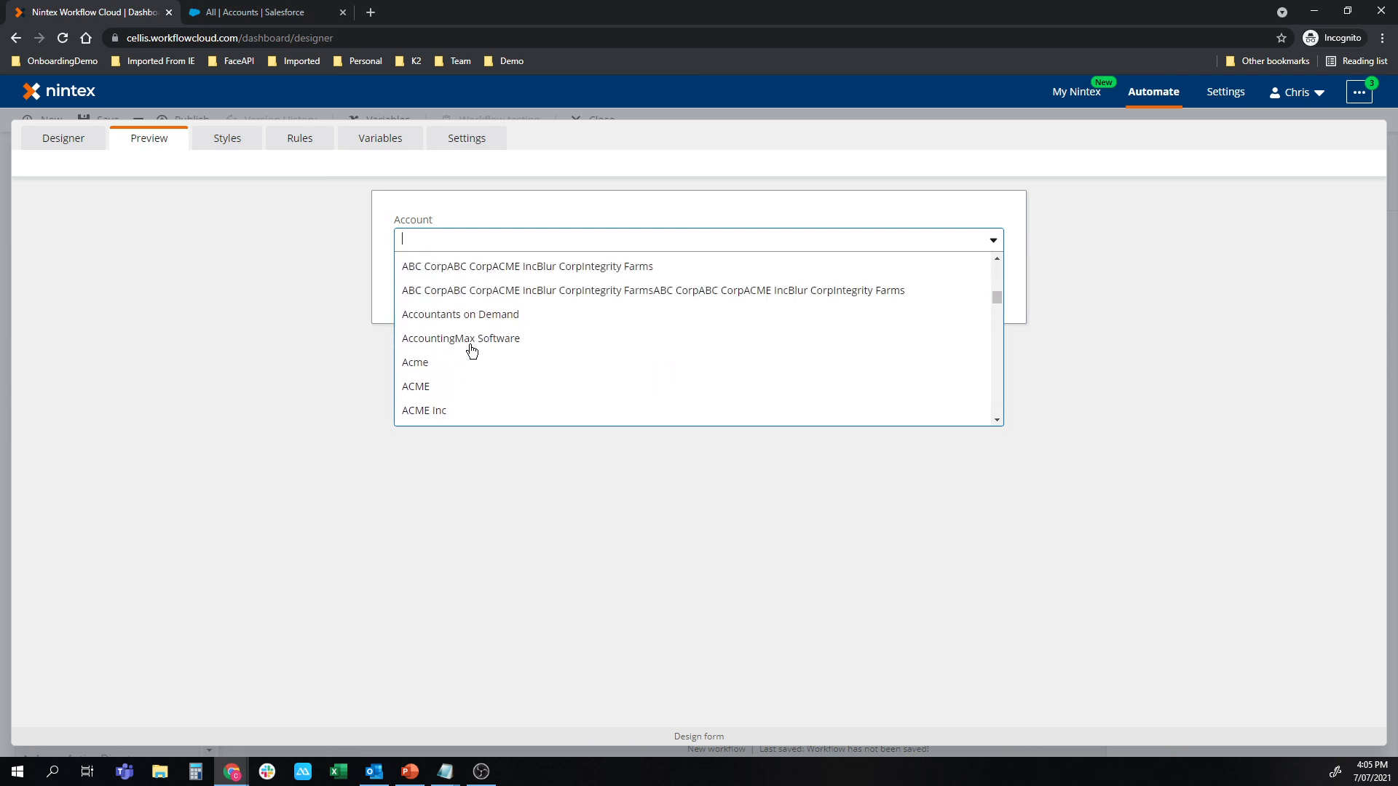
click(321, 379)
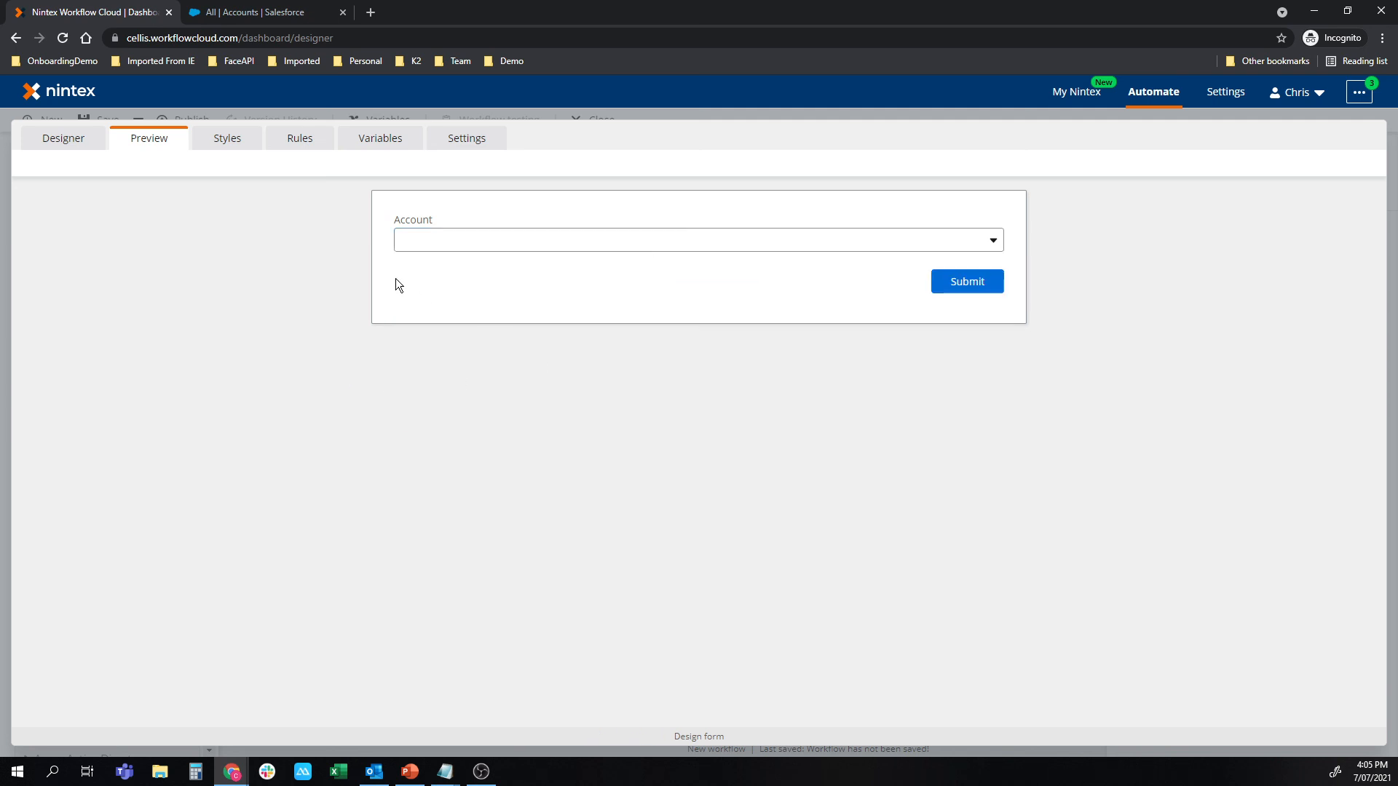
click(408, 241)
click(420, 286)
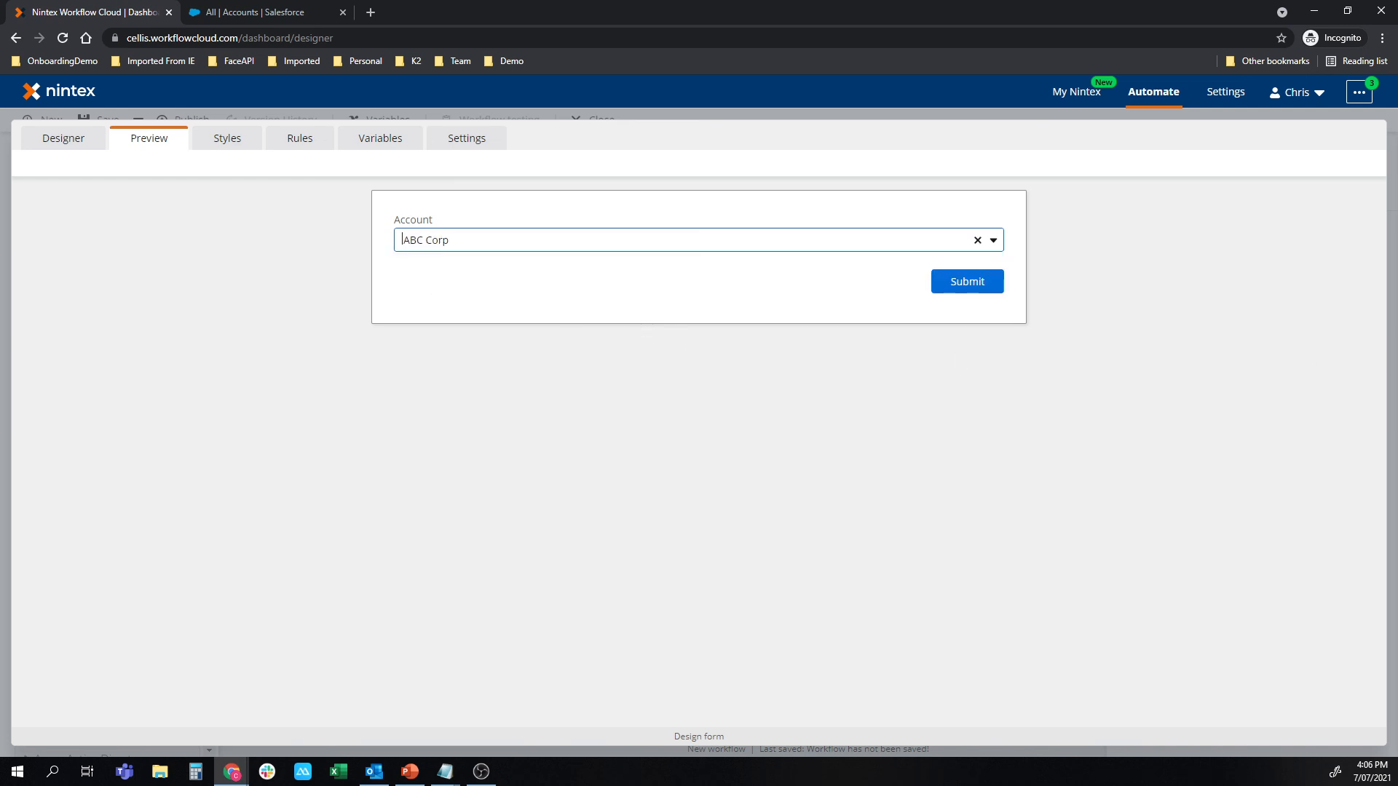